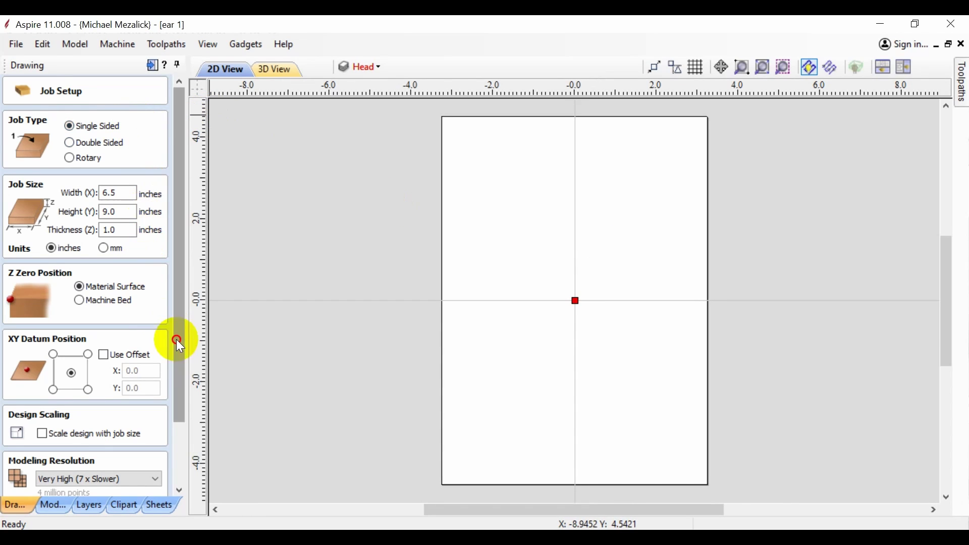
Step: Accept the job setup, hide the Head layer, and trace the ear photo's inner folds as outlines
{"action": "scroll", "coordinate": [177, 339], "scroll_direction": "down", "scroll_amount": 3}
{"action": "left_click", "coordinate": [28, 485]}
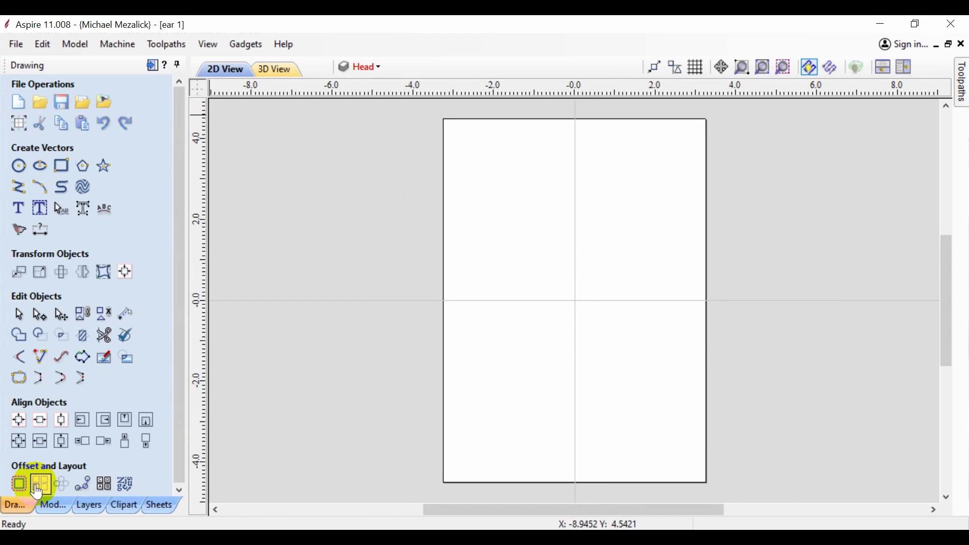
{"action": "left_click", "coordinate": [83, 507]}
{"action": "left_click", "coordinate": [13, 94]}
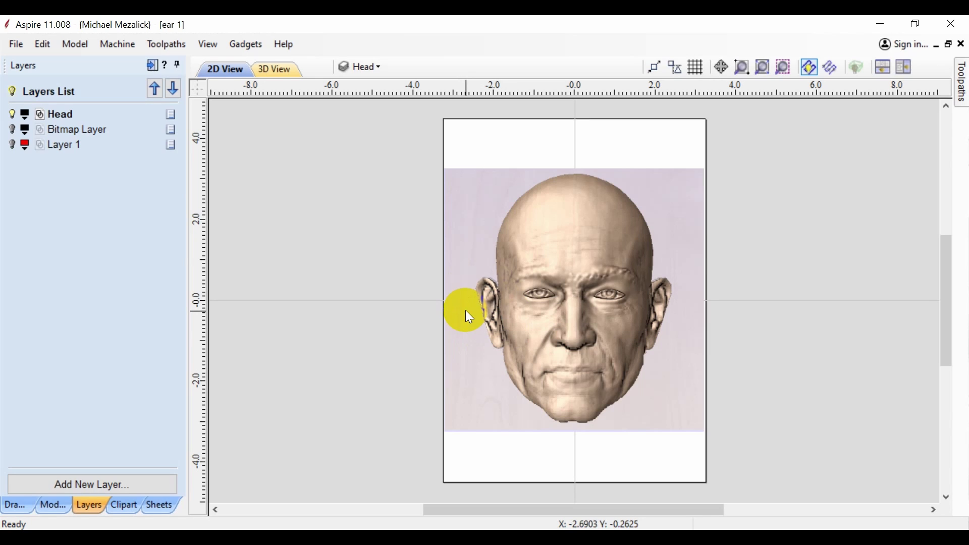
{"action": "left_click", "coordinate": [15, 129]}
{"action": "left_click", "coordinate": [61, 127]}
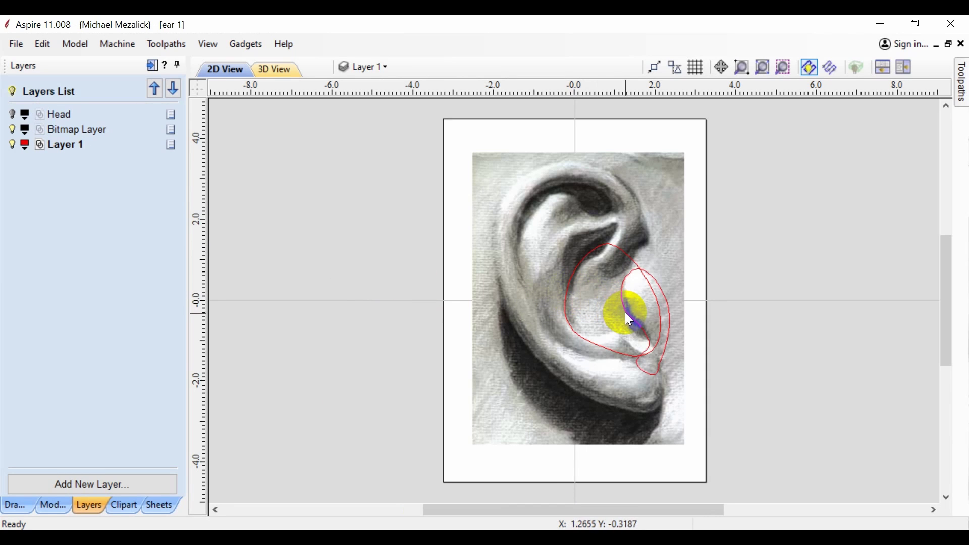
{"action": "mouse_move", "coordinate": [568, 292]}
{"action": "left_mouse_down"}
{"action": "mouse_move", "coordinate": [591, 221]}
{"action": "mouse_move", "coordinate": [527, 296]}
{"action": "mouse_move", "coordinate": [616, 343]}
{"action": "mouse_move", "coordinate": [531, 280]}
{"action": "mouse_move", "coordinate": [598, 268]}
{"action": "mouse_move", "coordinate": [605, 277]}
{"action": "left_mouse_up"}
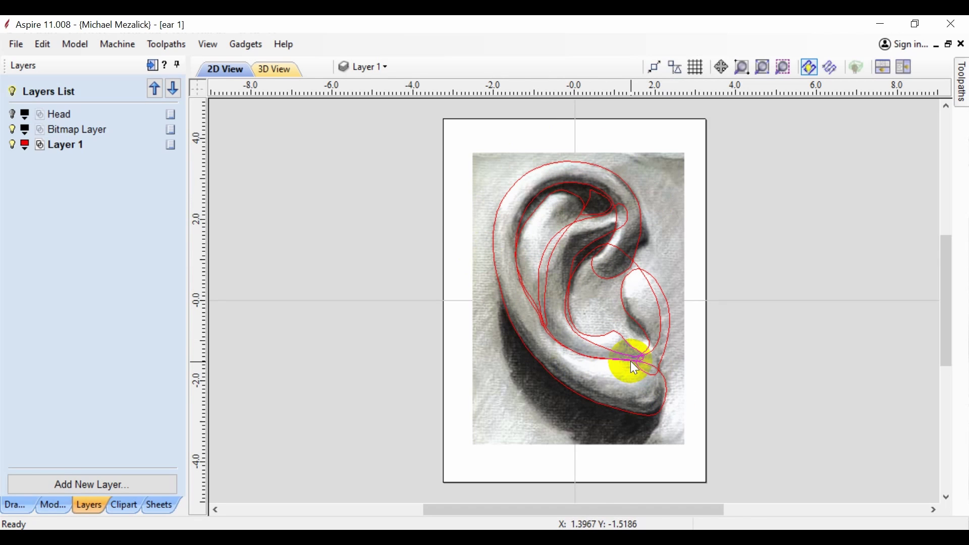
Step: Build a domed 3D component from the ear's bowl outline
{"action": "key", "text": "F11"}
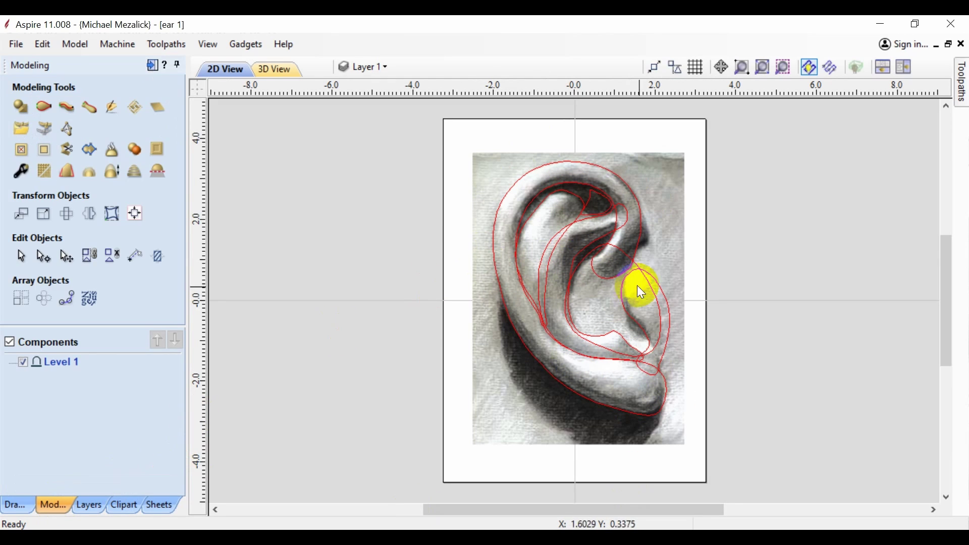
{"action": "left_click", "coordinate": [658, 303]}
{"action": "left_click", "coordinate": [21, 107]}
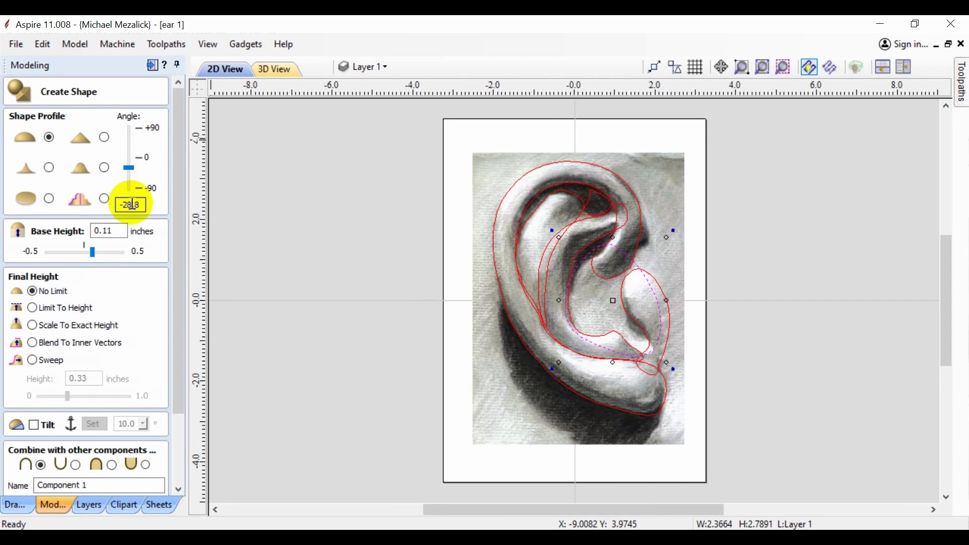
{"action": "left_click_drag", "start_coordinate": [174, 230], "coordinate": [177, 346]}
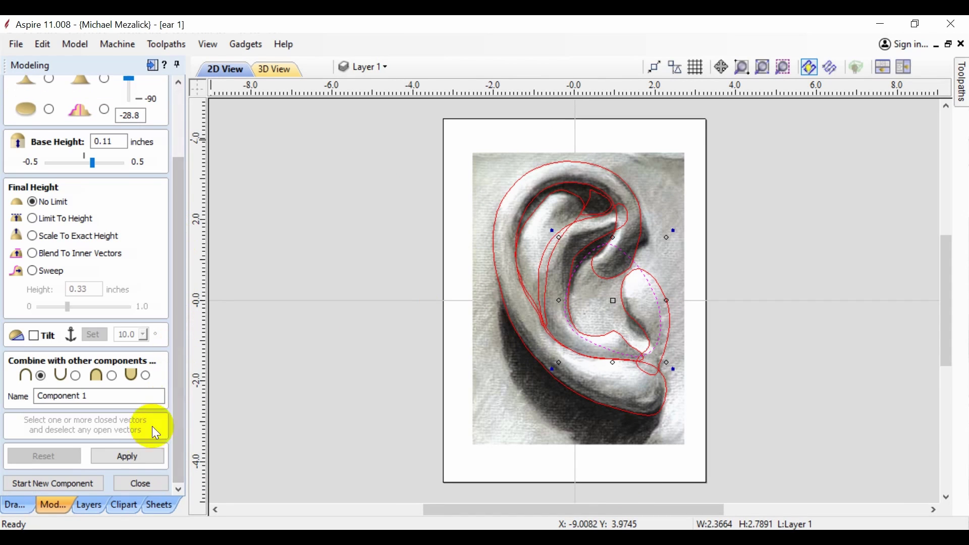
{"action": "left_click", "coordinate": [133, 457]}
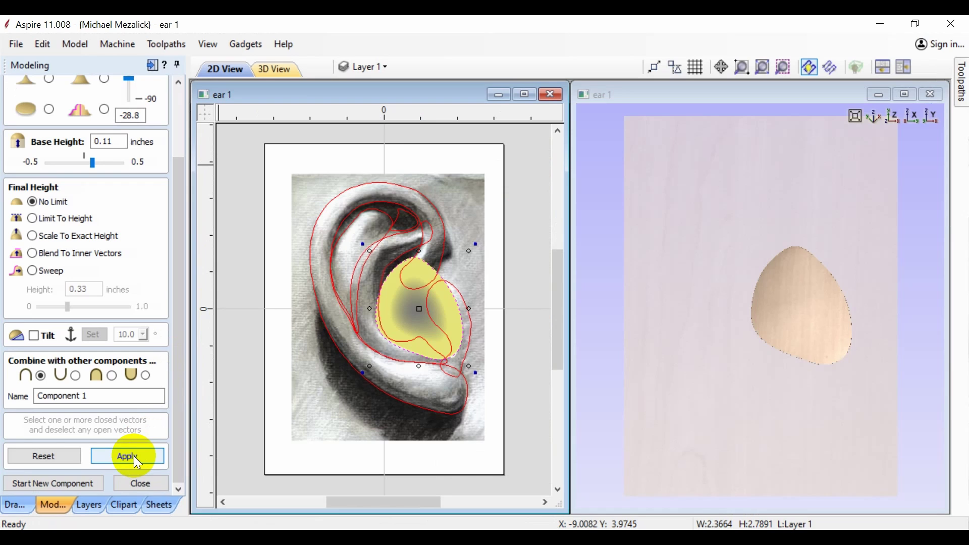
{"action": "left_click", "coordinate": [84, 484]}
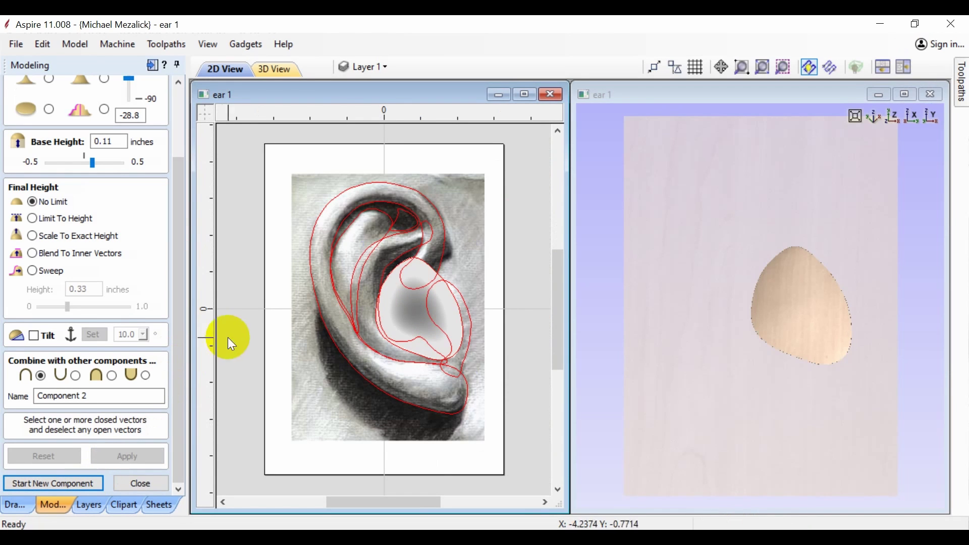
Step: Raise the small fold outline near the ear's top into a second domed component
{"action": "left_click", "coordinate": [398, 224]}
{"action": "left_click_drag", "start_coordinate": [180, 201], "coordinate": [182, 131]}
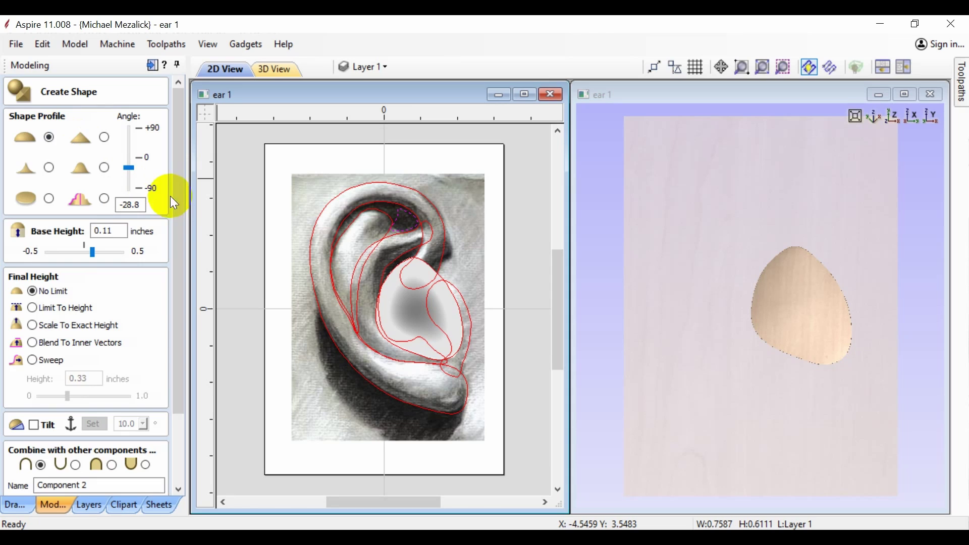
{"action": "left_click_drag", "start_coordinate": [174, 211], "coordinate": [176, 274]}
{"action": "left_click", "coordinate": [135, 455]}
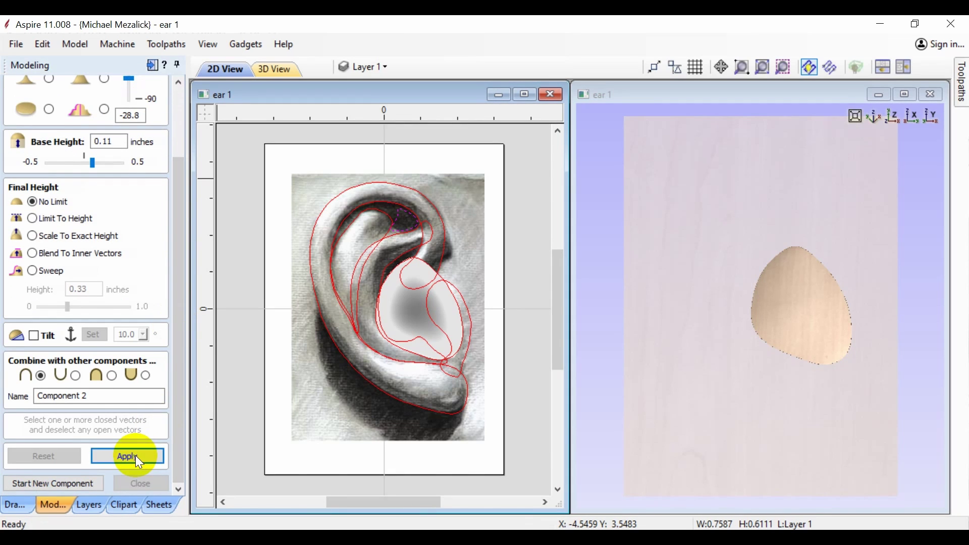
{"action": "left_click", "coordinate": [80, 481]}
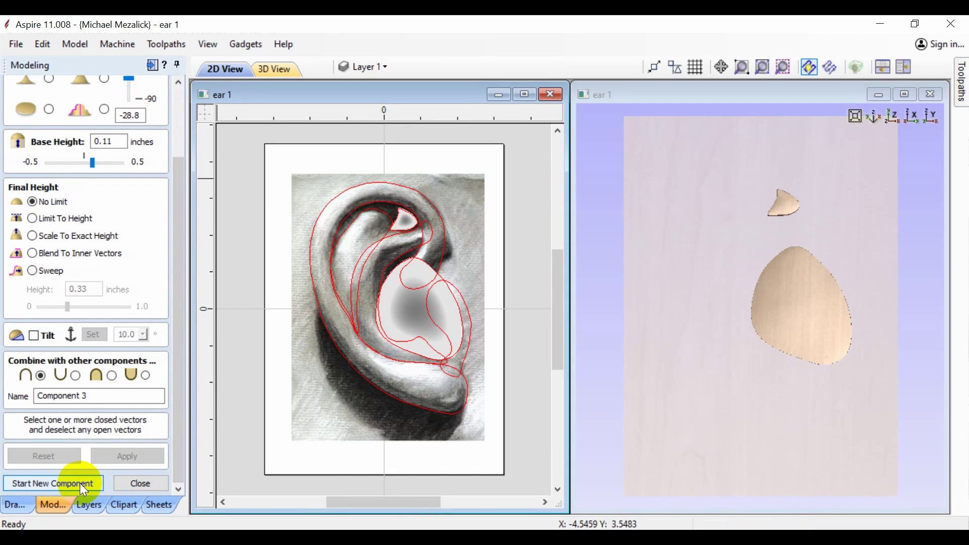
Step: Raise the long curved fold outline into a third domed component
{"action": "left_click", "coordinate": [385, 216]}
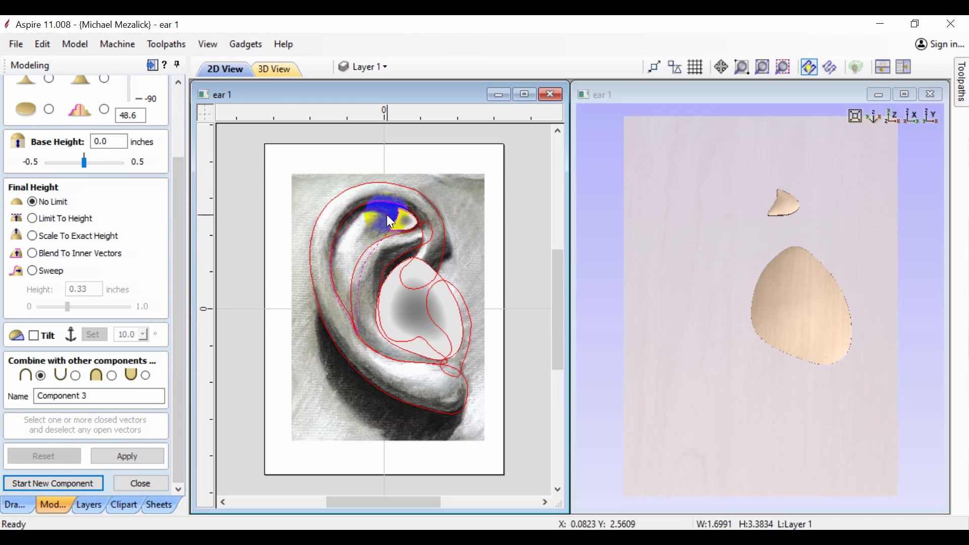
{"action": "left_click_drag", "start_coordinate": [178, 190], "coordinate": [190, 112]}
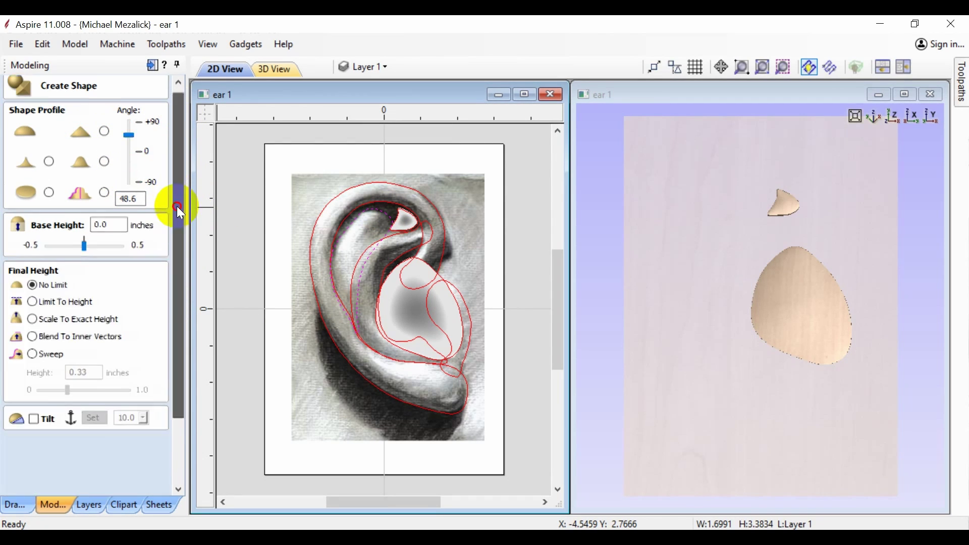
{"action": "left_click_drag", "start_coordinate": [177, 206], "coordinate": [178, 292]}
{"action": "left_click", "coordinate": [130, 452]}
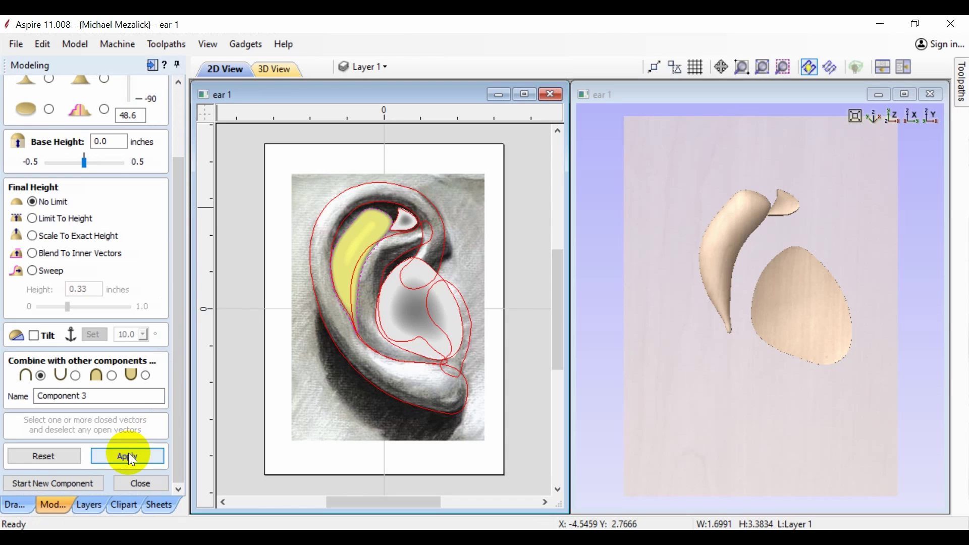
{"action": "left_click", "coordinate": [90, 492]}
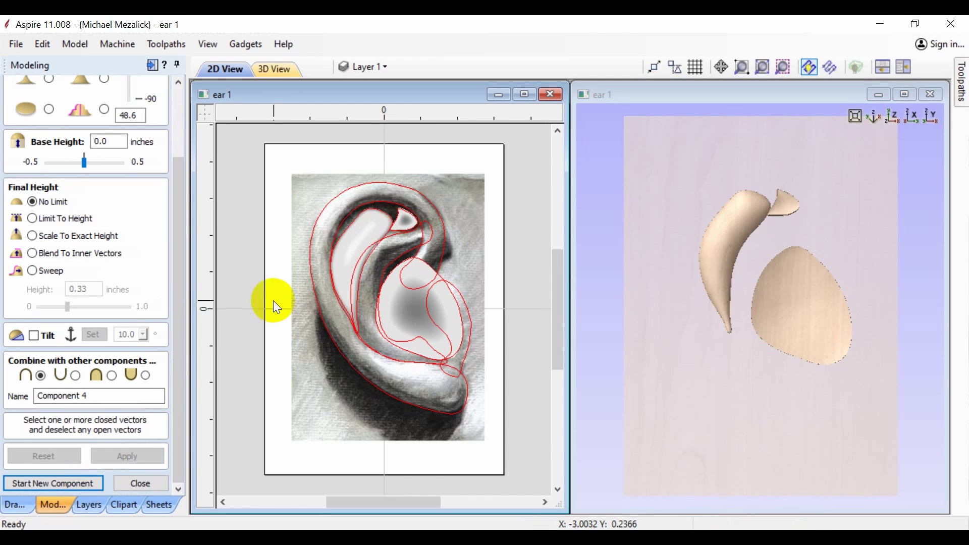
Step: Build the next ear fold as a component merged with the Highest combine mode
{"action": "left_click", "coordinate": [429, 239]}
{"action": "left_click_drag", "start_coordinate": [178, 222], "coordinate": [166, 167]}
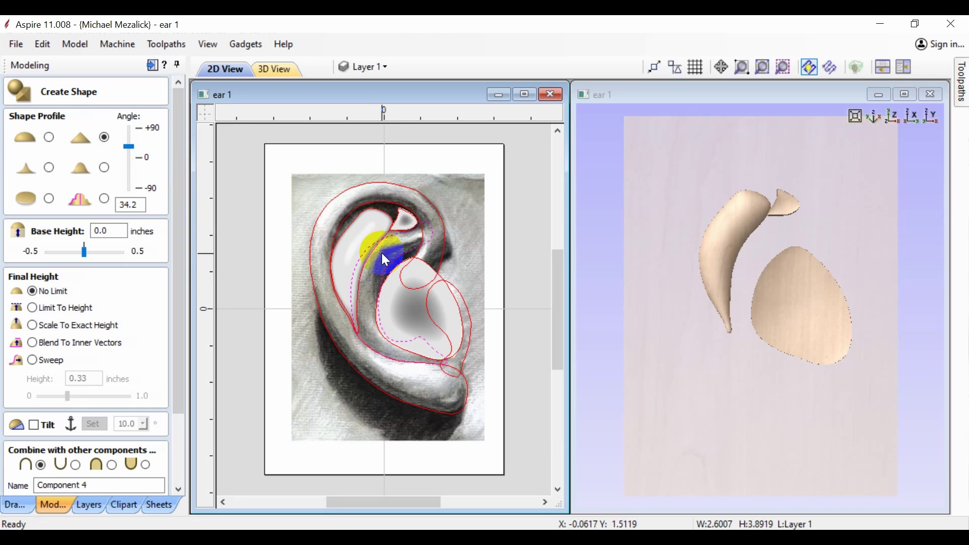
{"action": "left_click_drag", "start_coordinate": [177, 161], "coordinate": [177, 235]}
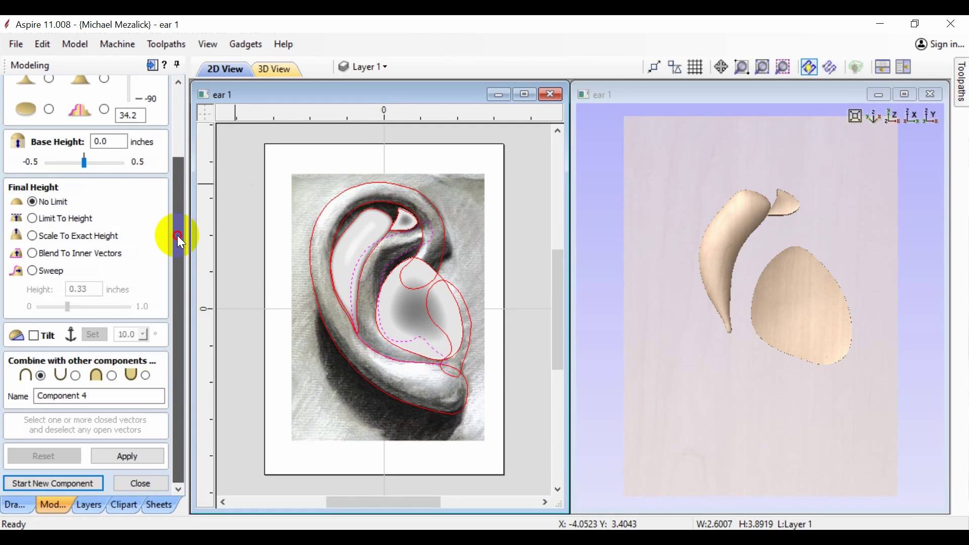
{"action": "left_click", "coordinate": [131, 461]}
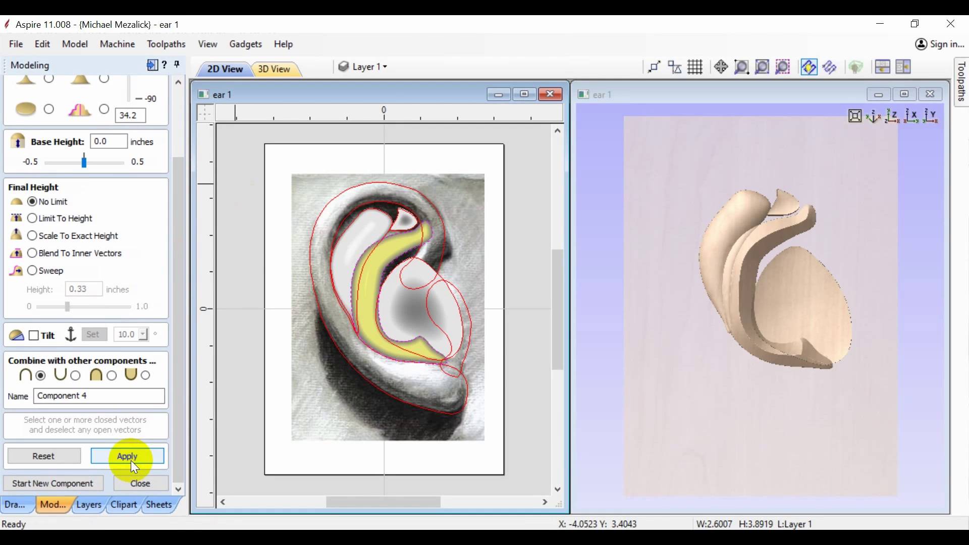
{"action": "left_click", "coordinate": [112, 375]}
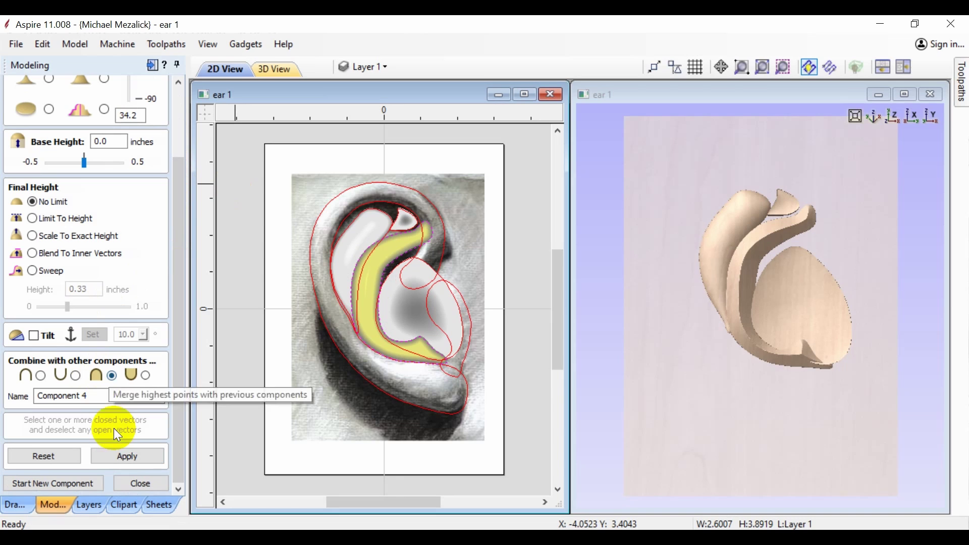
{"action": "left_click", "coordinate": [107, 457]}
{"action": "left_click", "coordinate": [81, 482]}
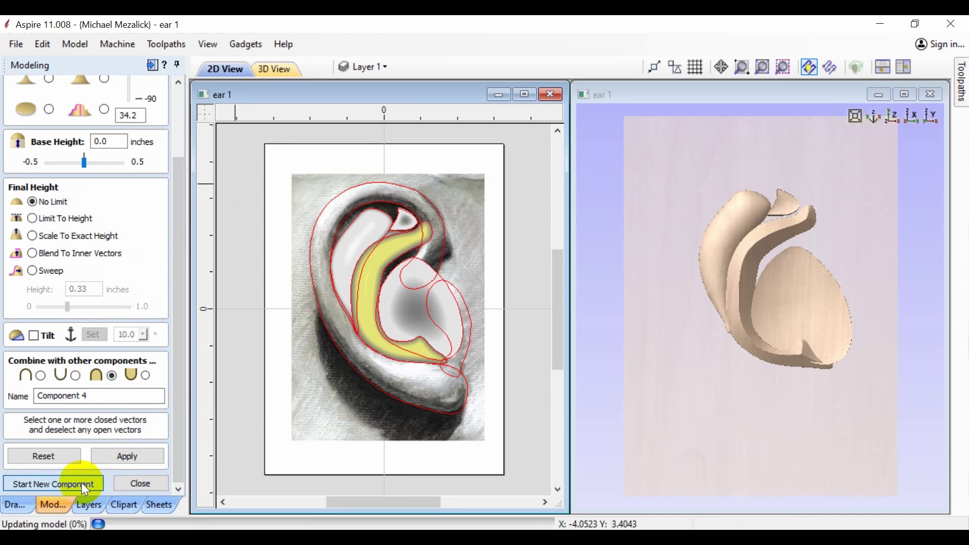
Step: Build the inner lower lobe outline as a tilted 3D component
{"action": "left_click", "coordinate": [469, 316]}
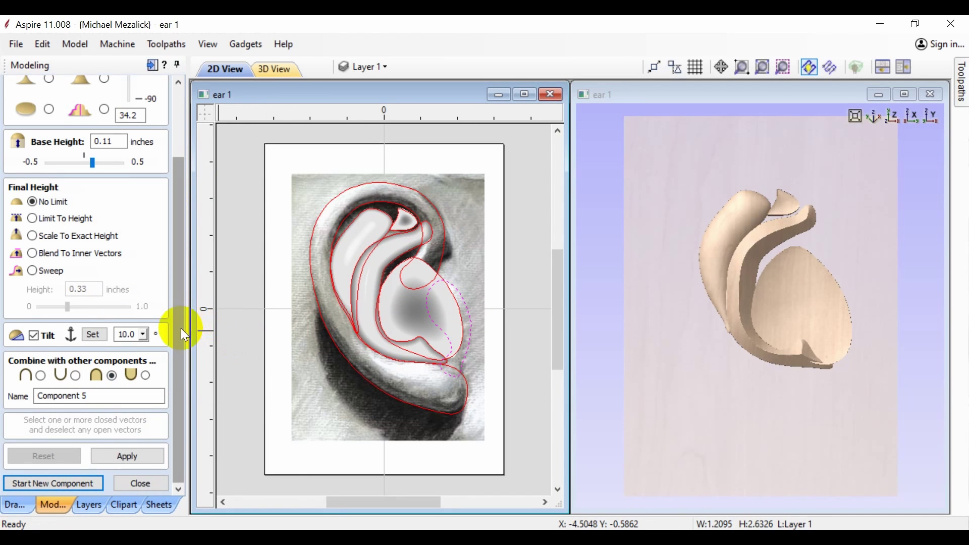
{"action": "scroll", "coordinate": [181, 328], "scroll_direction": "up", "scroll_amount": 3}
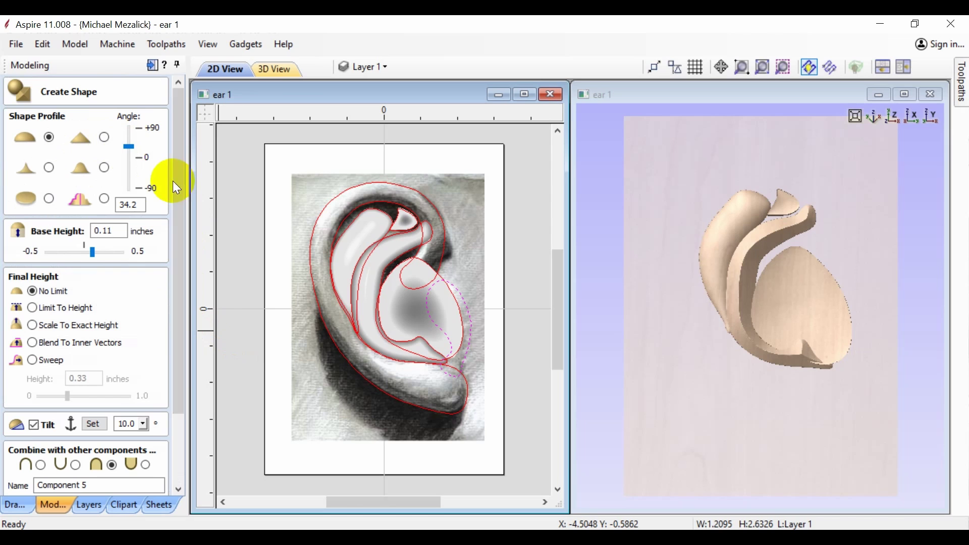
{"action": "left_click_drag", "start_coordinate": [178, 395], "coordinate": [178, 465]}
{"action": "left_click", "coordinate": [134, 453]}
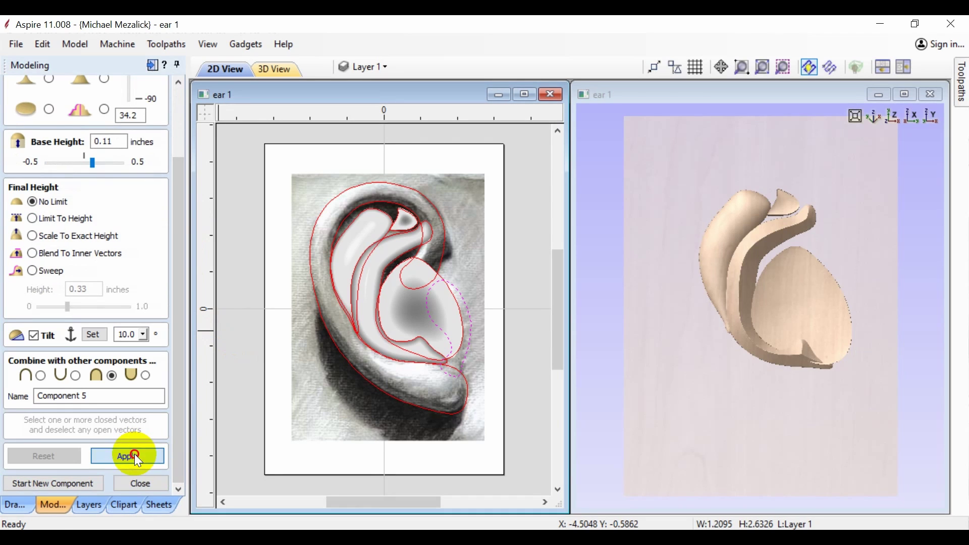
{"action": "left_click", "coordinate": [79, 485]}
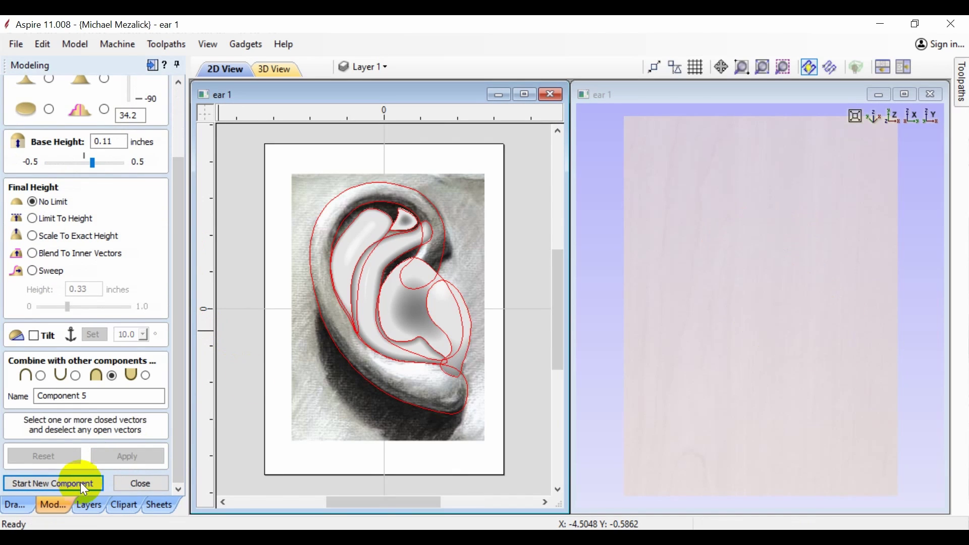
Step: Shape the outer ear rim outline into a domed sixth component
{"action": "left_click", "coordinate": [310, 267]}
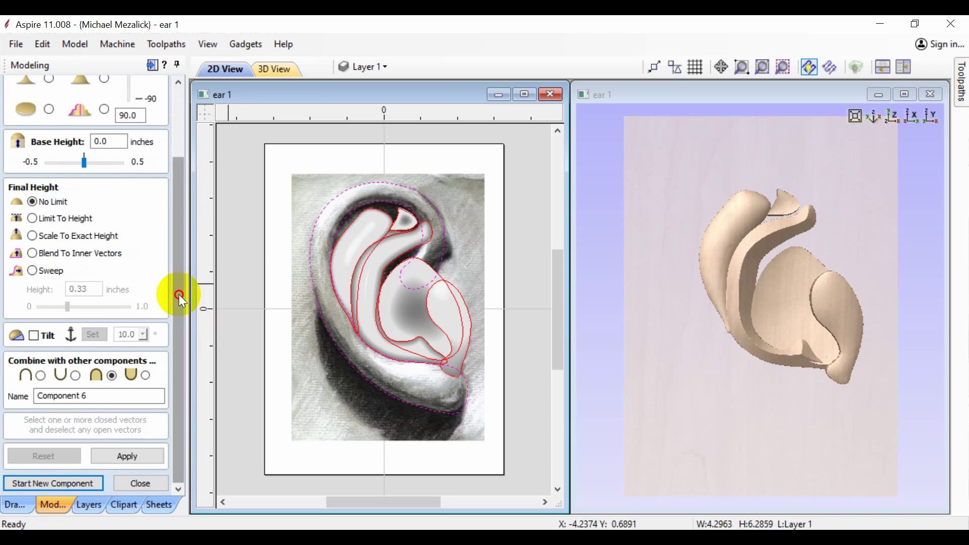
{"action": "left_click_drag", "start_coordinate": [178, 295], "coordinate": [145, 188]}
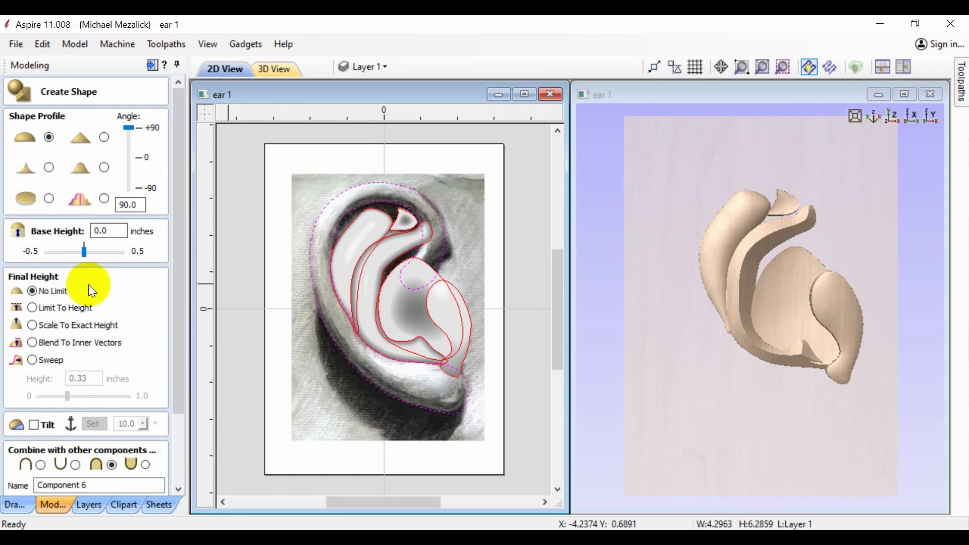
{"action": "left_click_drag", "start_coordinate": [177, 364], "coordinate": [178, 460]}
{"action": "left_click", "coordinate": [146, 457]}
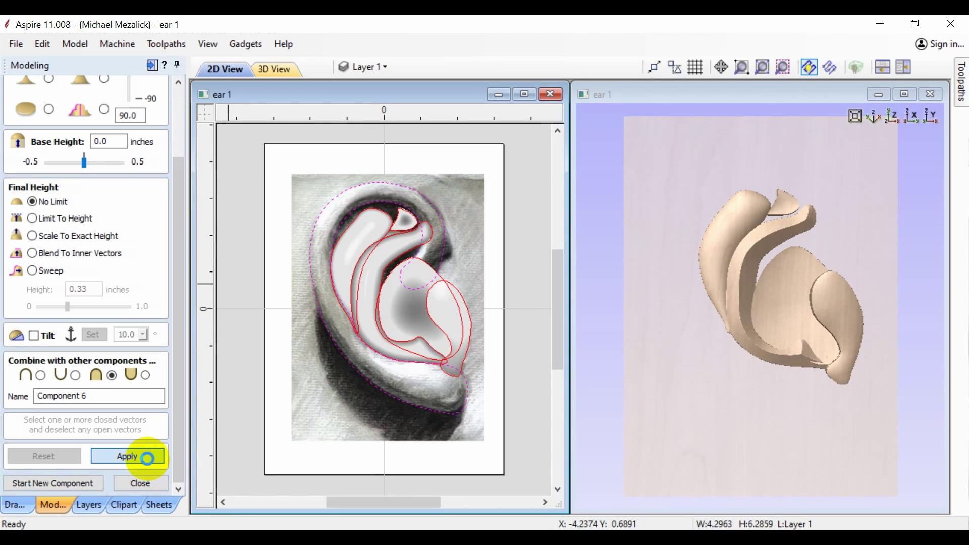
{"action": "left_click", "coordinate": [147, 480]}
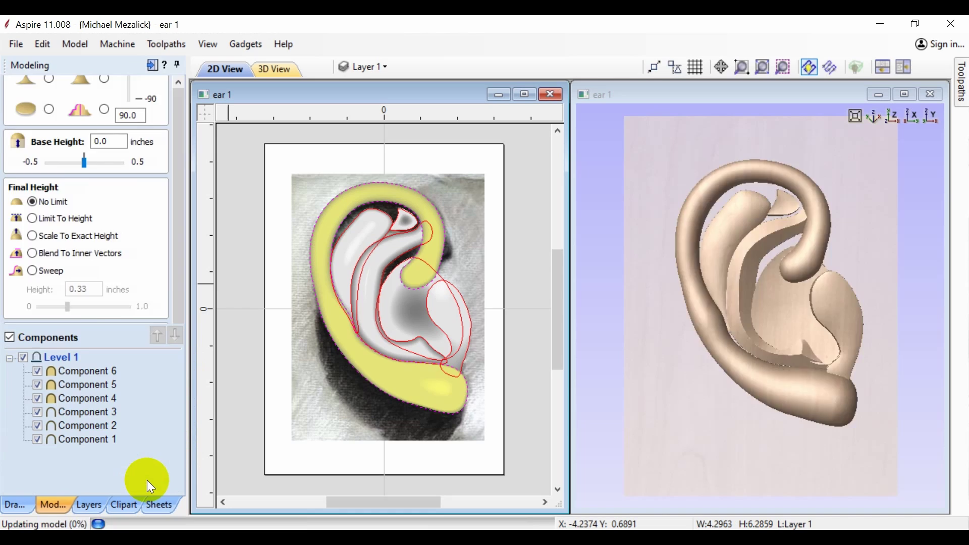
Step: Set Components 1–3 to the Subtract combine mode
{"action": "left_click", "coordinate": [95, 413]}
{"action": "left_click", "coordinate": [96, 438], "text": "shift"}
{"action": "right_click", "coordinate": [95, 438]}
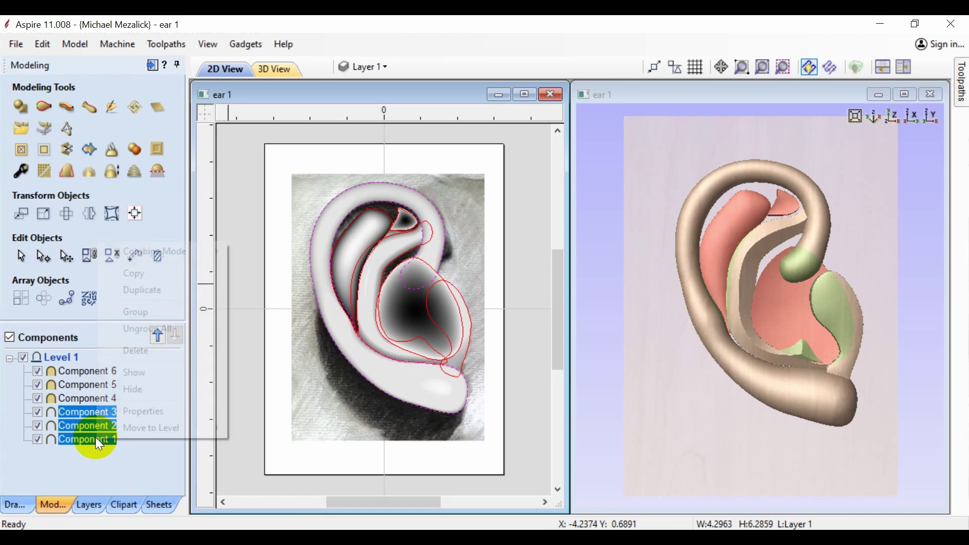
{"action": "left_click", "coordinate": [286, 265]}
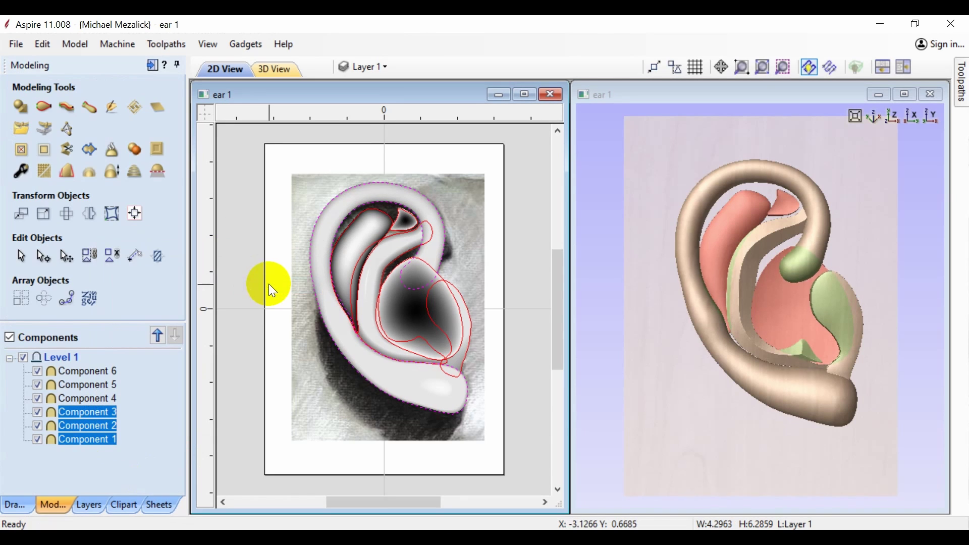
{"action": "left_click", "coordinate": [158, 457]}
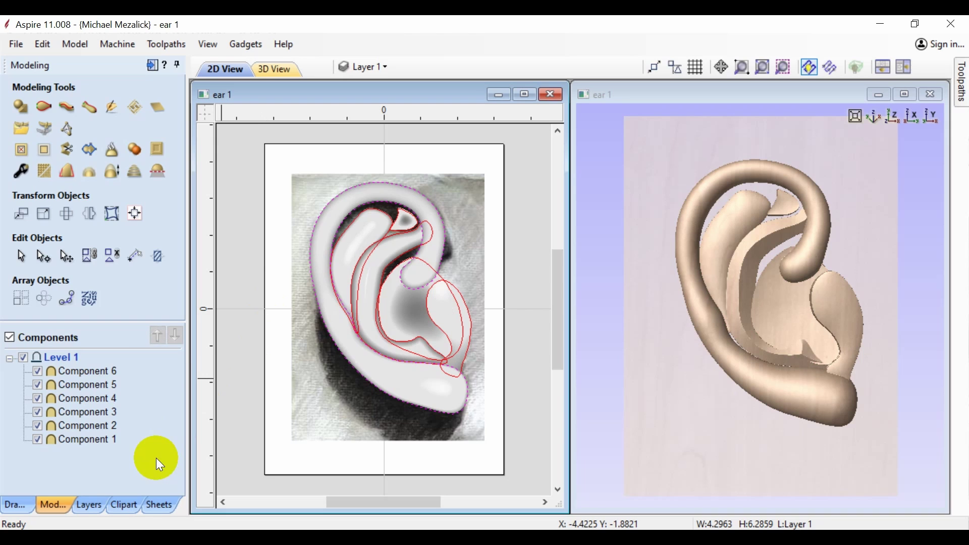
Step: Copy the visible ear model onto a new Level 2, hide Level 1, and sculpt the copy
{"action": "right_click", "coordinate": [69, 358]}
{"action": "left_click", "coordinate": [117, 299]}
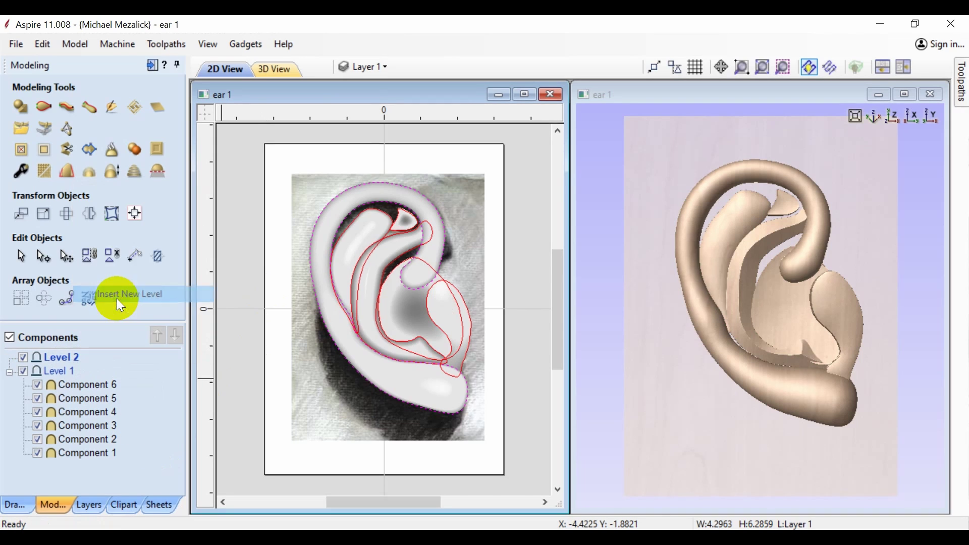
{"action": "left_click", "coordinate": [135, 149]}
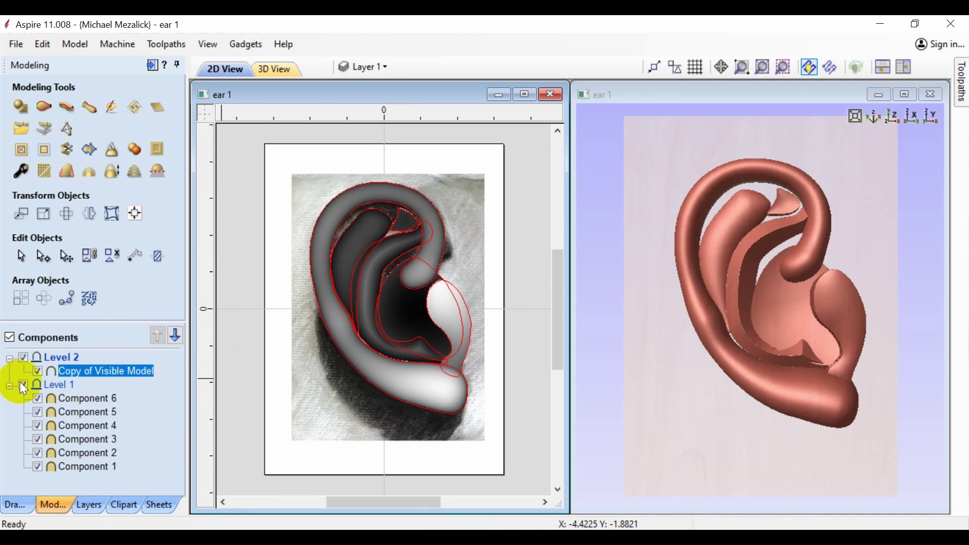
{"action": "left_click", "coordinate": [23, 387]}
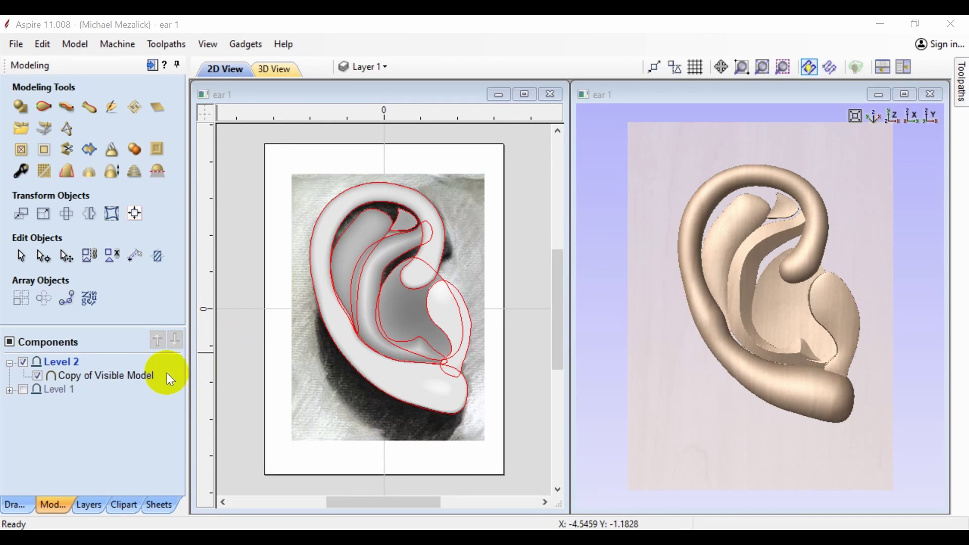
{"action": "left_click", "coordinate": [142, 380]}
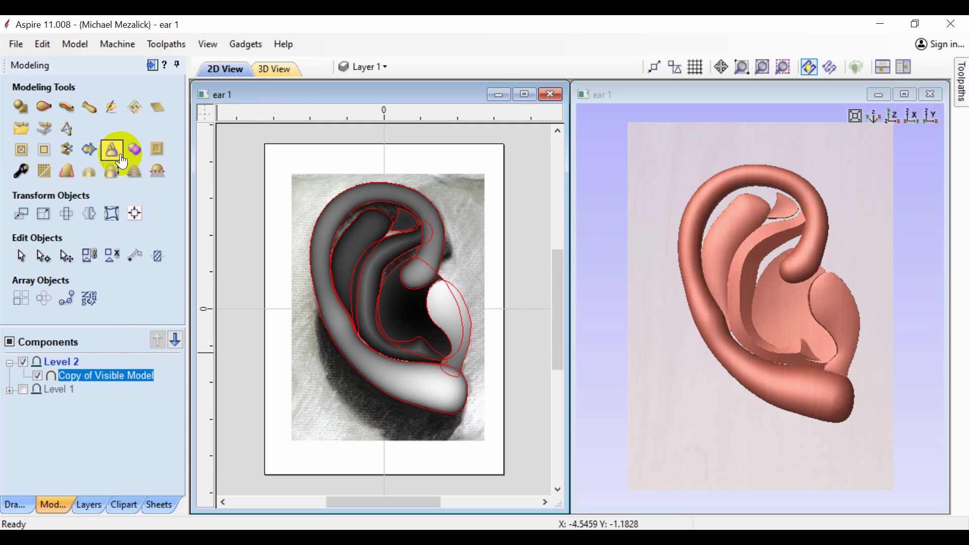
{"action": "left_click", "coordinate": [115, 118]}
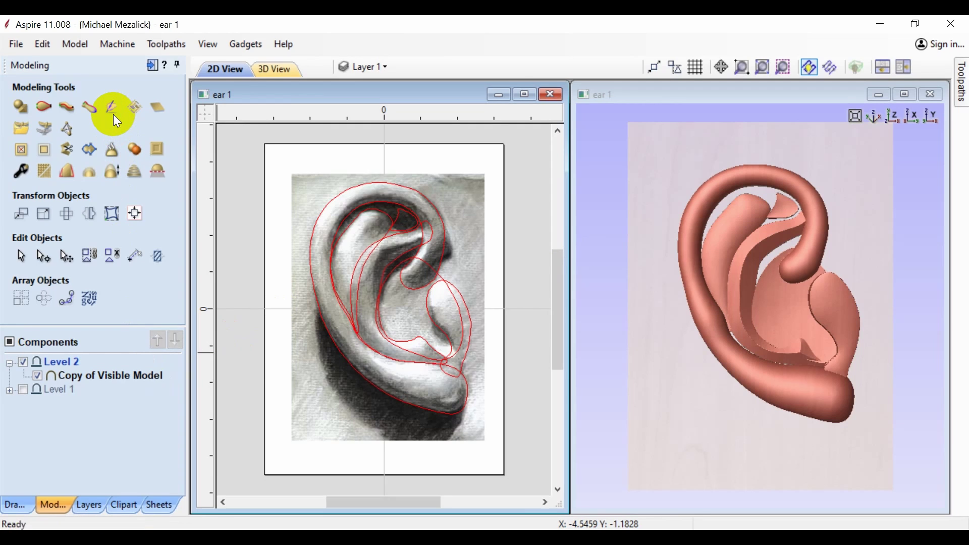
Step: With Preserve Transparency off, smooth the ear's upper inner ridge down to the lobe
{"action": "left_click", "coordinate": [906, 96]}
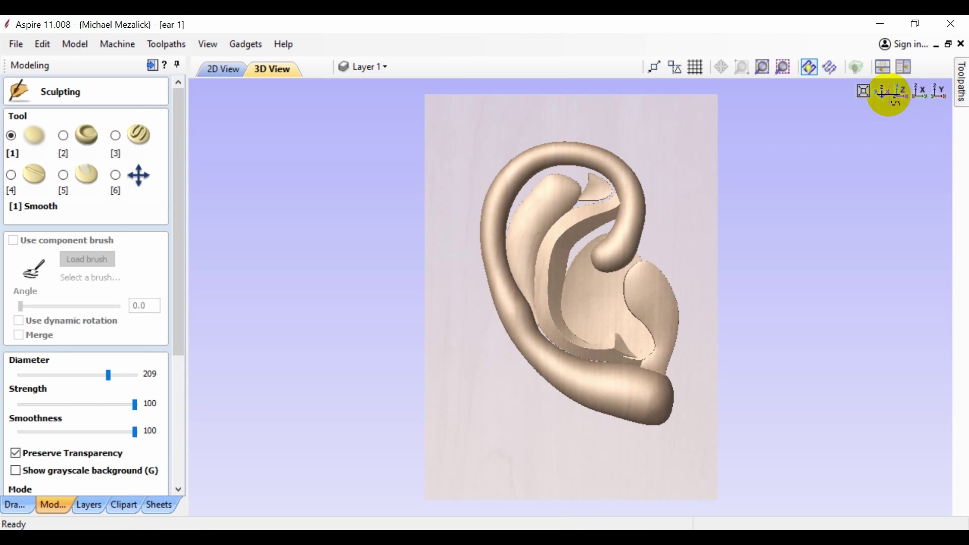
{"action": "left_click", "coordinate": [14, 457]}
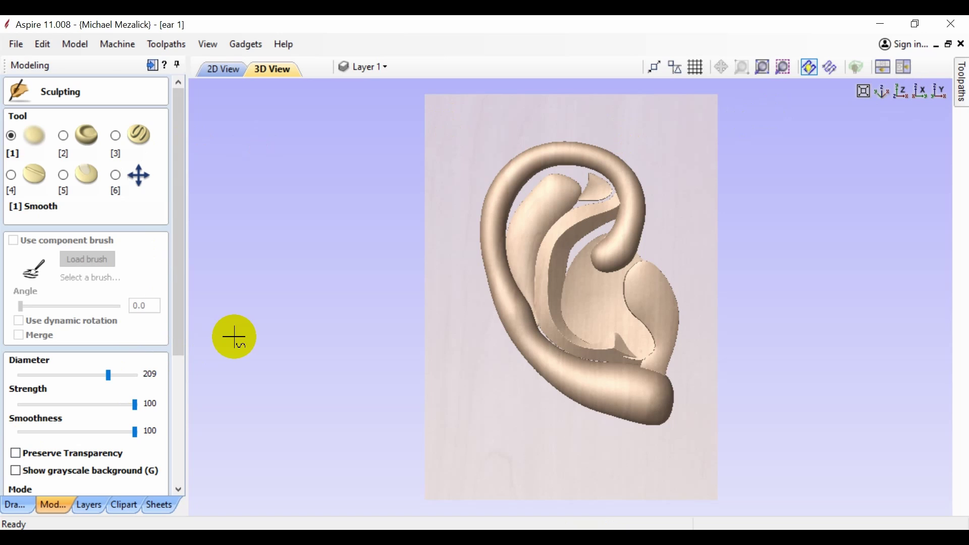
{"action": "mouse_move", "coordinate": [570, 192]}
{"action": "left_mouse_down"}
{"action": "mouse_move", "coordinate": [538, 309]}
{"action": "mouse_move", "coordinate": [642, 275]}
{"action": "left_mouse_up"}
{"action": "left_click_drag", "start_coordinate": [626, 384], "coordinate": [615, 395]}
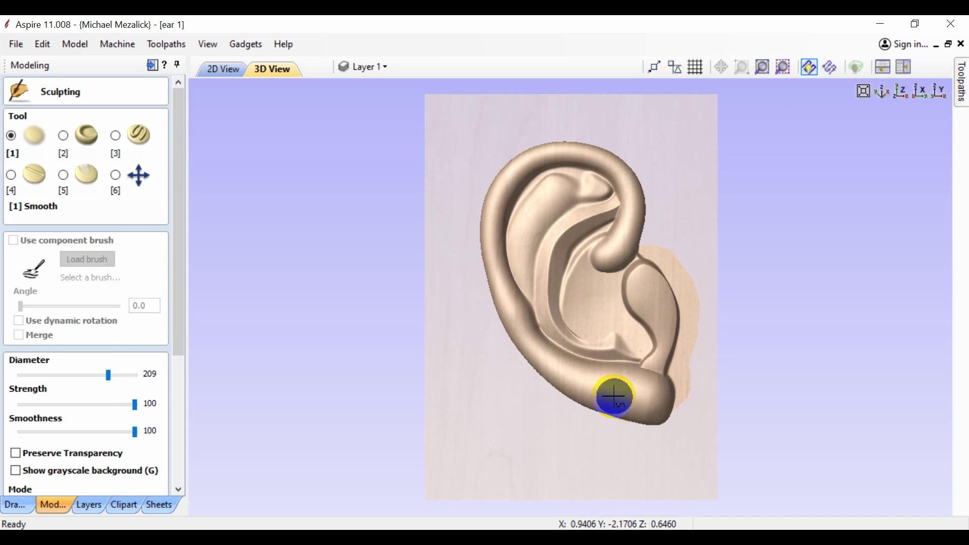
{"action": "key", "text": "F4"}
Step: Hide the Layer 1 outlines in the layer list
{"action": "left_click", "coordinate": [364, 66]}
{"action": "left_click", "coordinate": [363, 122]}
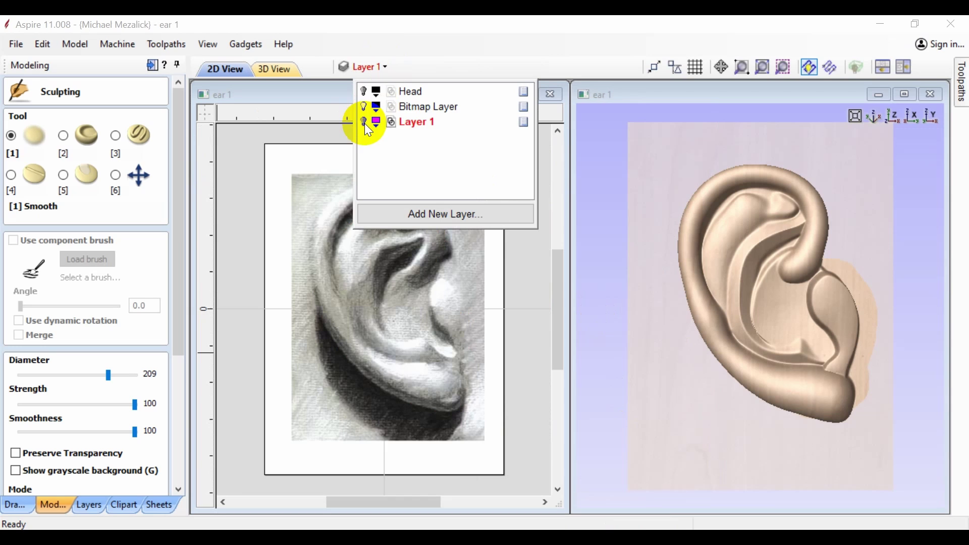
{"action": "left_click", "coordinate": [715, 247]}
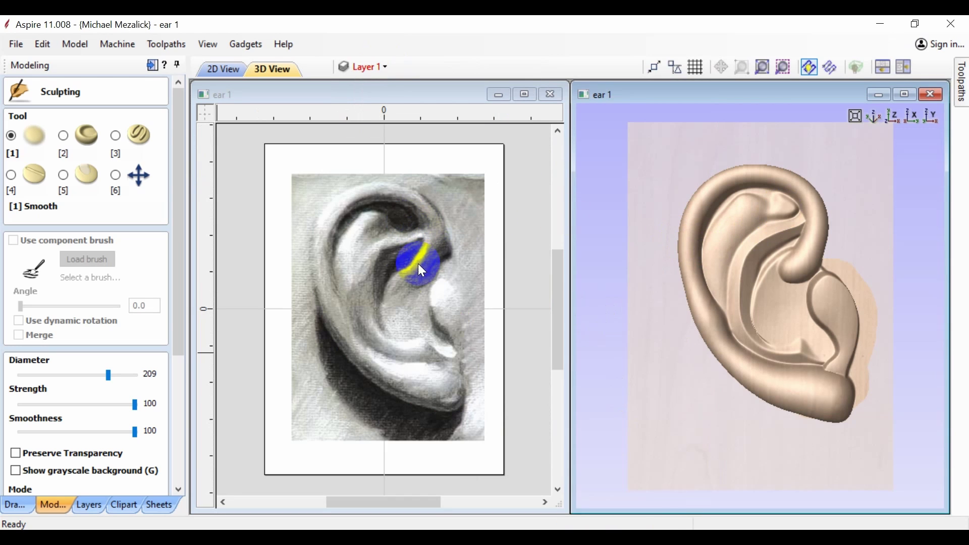
Step: Test the Smudge and Remove brushes, smooth the inner rim, and request discarding the sculpting
{"action": "left_click", "coordinate": [85, 136]}
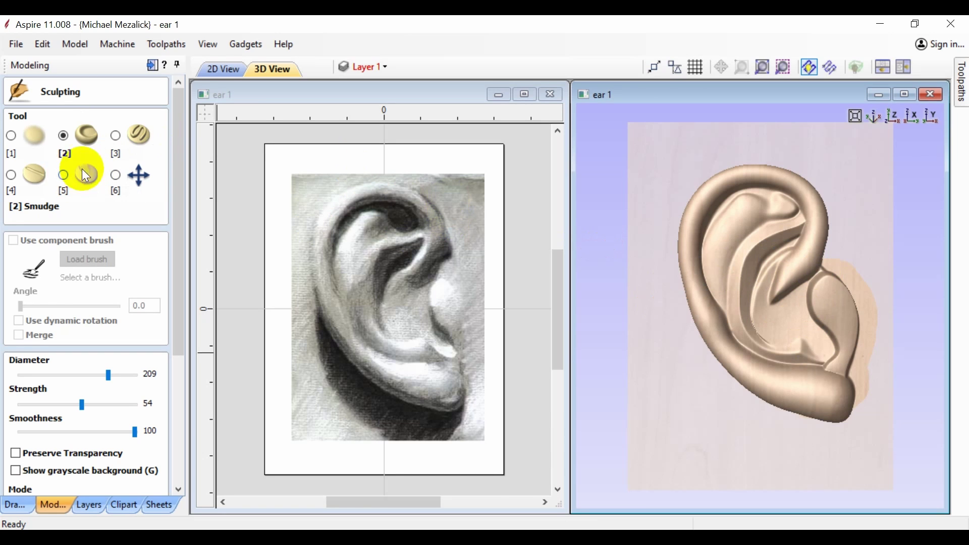
{"action": "left_click", "coordinate": [34, 176]}
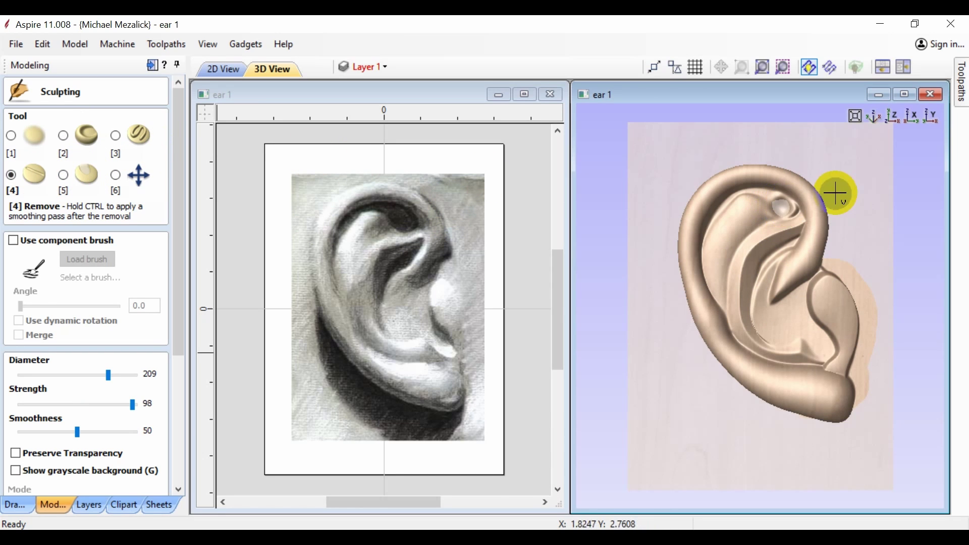
{"action": "left_click", "coordinate": [35, 135]}
{"action": "left_click_drag", "start_coordinate": [725, 307], "coordinate": [779, 301]}
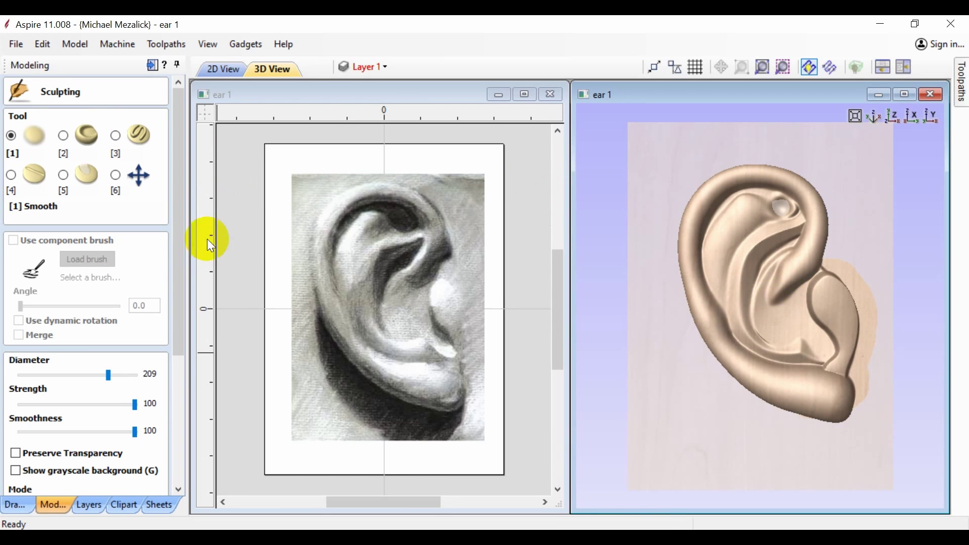
{"action": "left_click_drag", "start_coordinate": [180, 222], "coordinate": [184, 337]}
Step: Discard all sculpting, delete the Copy of Visible Model, and show Level 1 again
{"action": "left_click", "coordinate": [138, 460]}
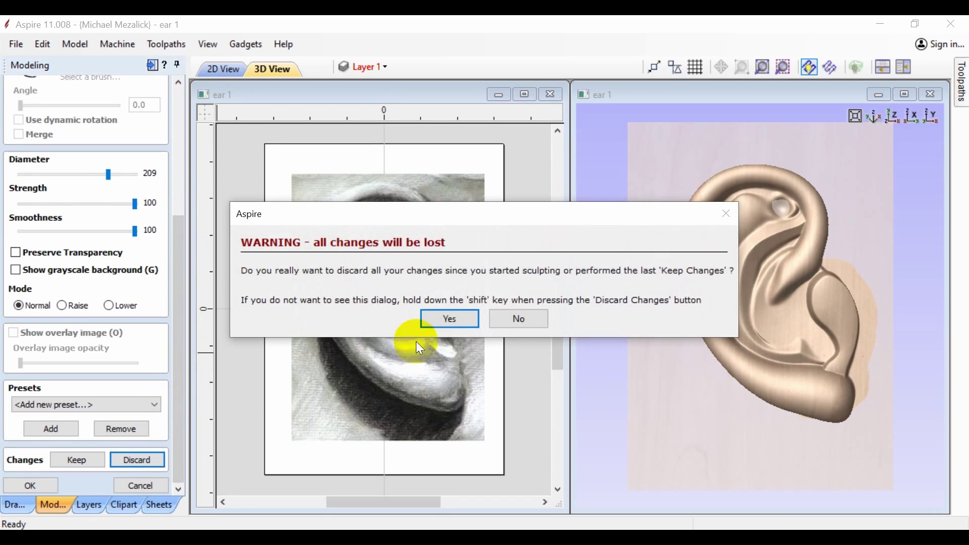
{"action": "left_click", "coordinate": [448, 320]}
{"action": "left_click", "coordinate": [144, 484]}
{"action": "left_click", "coordinate": [10, 386]}
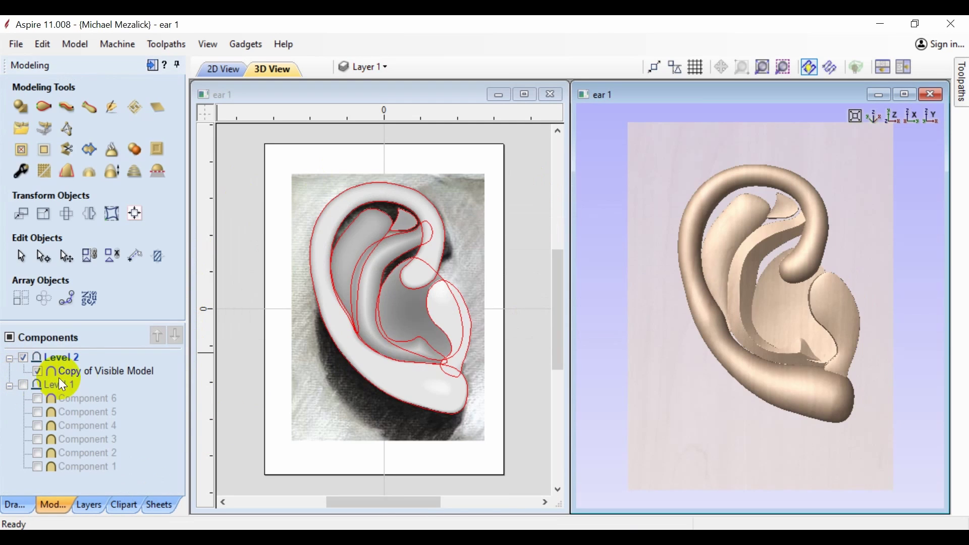
{"action": "left_click", "coordinate": [78, 371]}
{"action": "key", "text": "Delete"}
{"action": "left_click", "coordinate": [23, 371]}
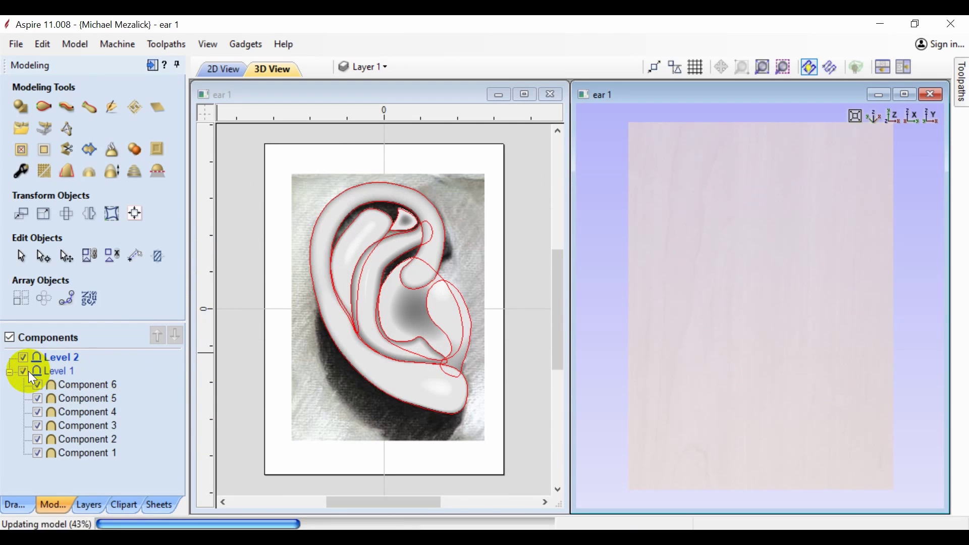
Step: Sculpt Component 6 with Layer 1 hidden, smudging the rim's curl upward
{"action": "left_click", "coordinate": [64, 387]}
{"action": "left_click", "coordinate": [371, 67]}
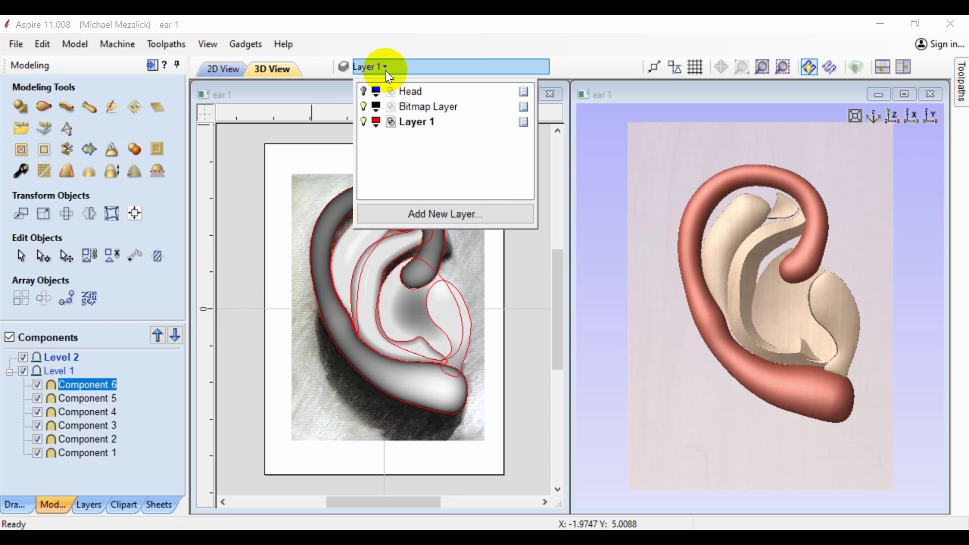
{"action": "left_click", "coordinate": [365, 122]}
{"action": "left_click", "coordinate": [112, 107]}
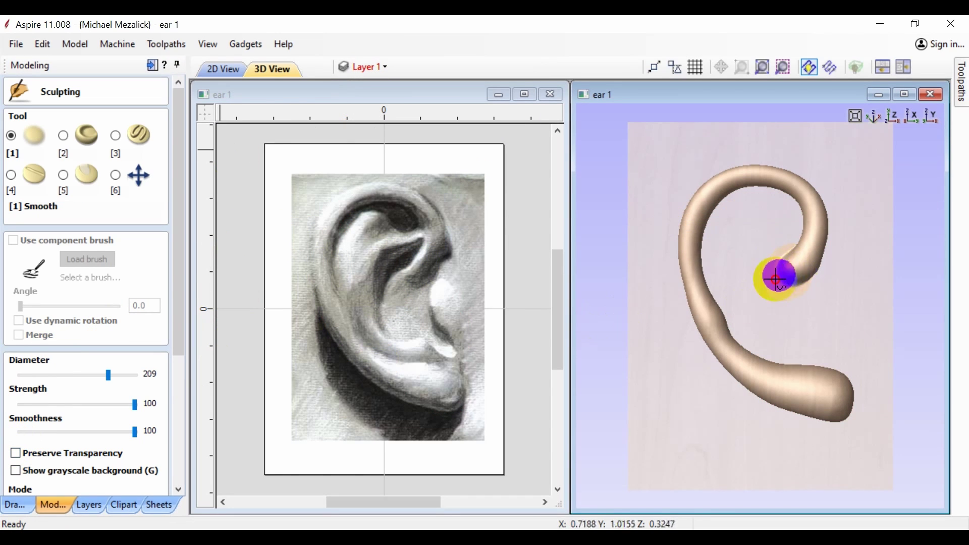
{"action": "key", "text": "2"}
{"action": "mouse_move", "coordinate": [812, 282]}
{"action": "left_mouse_down"}
{"action": "mouse_move", "coordinate": [816, 249]}
{"action": "mouse_move", "coordinate": [833, 234]}
{"action": "mouse_move", "coordinate": [779, 295]}
{"action": "left_mouse_up"}
Step: Smooth the flat base surrounding the outer rim
{"action": "scroll", "coordinate": [119, 407], "scroll_direction": "down", "scroll_amount": 10}
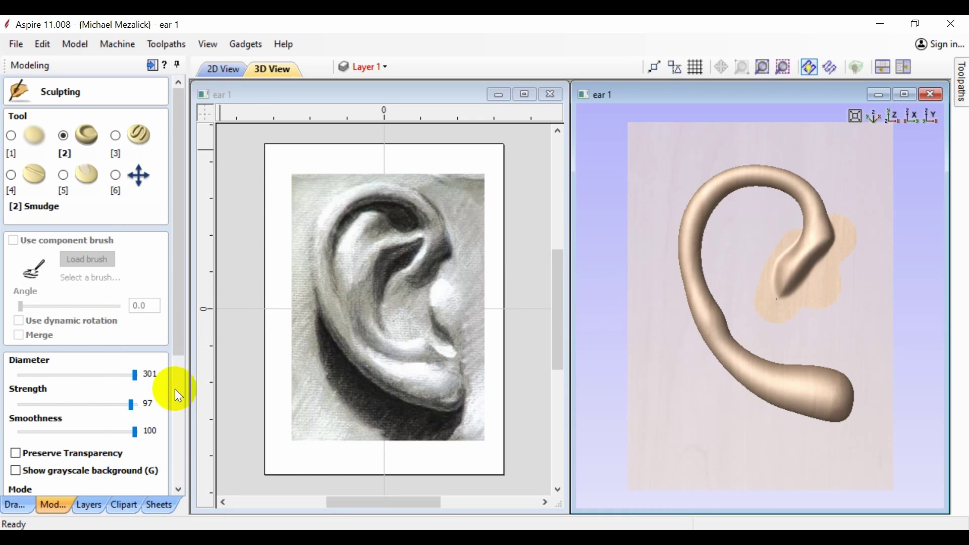
{"action": "left_click", "coordinate": [32, 135]}
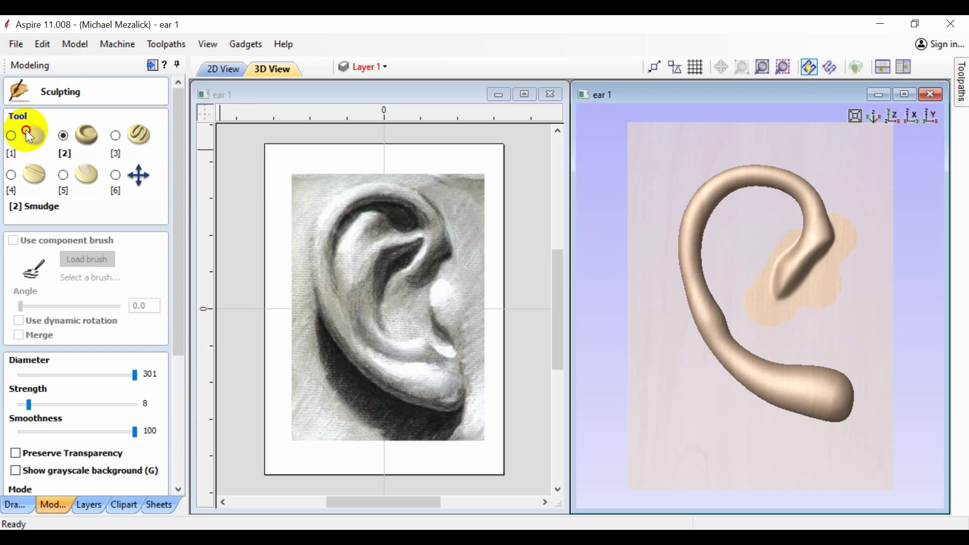
{"action": "scroll", "coordinate": [178, 417], "scroll_direction": "down", "scroll_amount": 5}
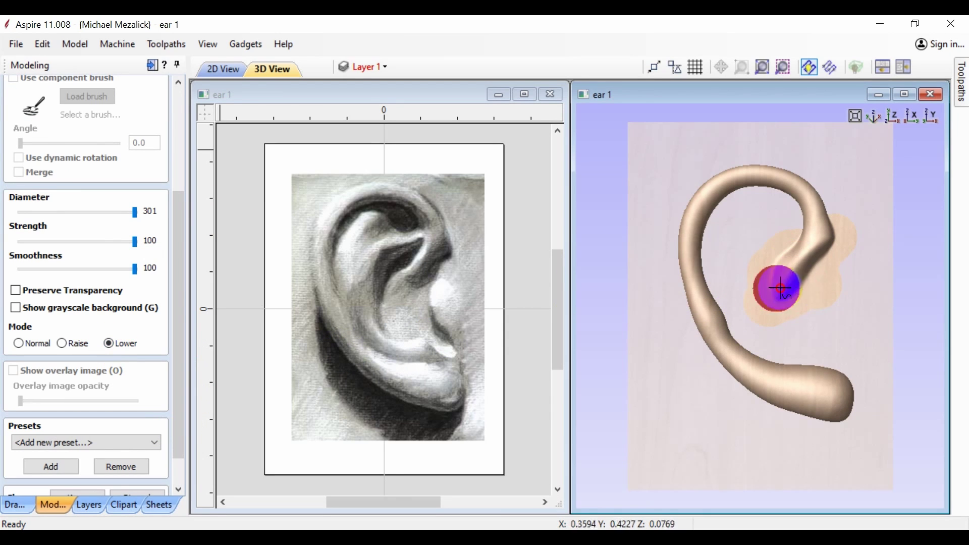
{"action": "left_click_drag", "start_coordinate": [787, 275], "coordinate": [592, 212]}
{"action": "key", "text": "4"}
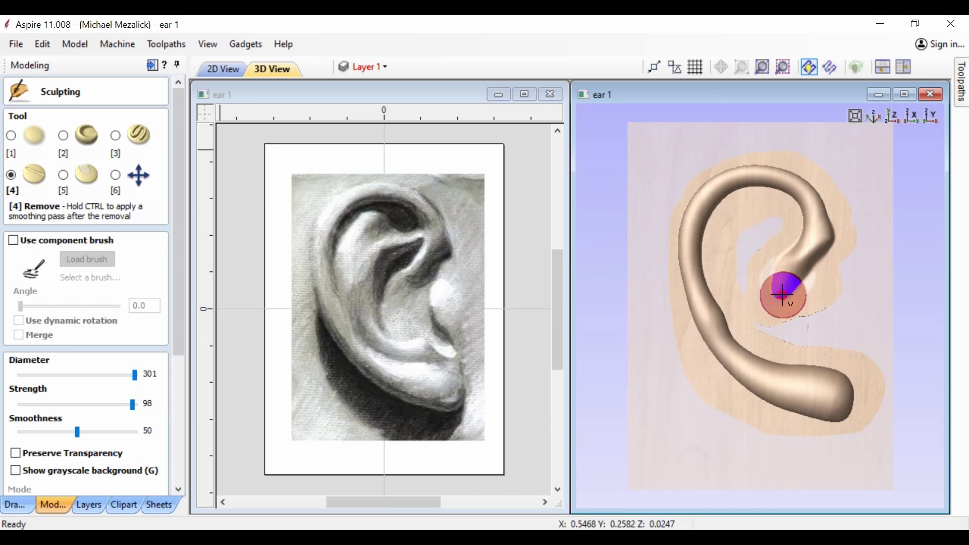
{"action": "key", "text": "1"}
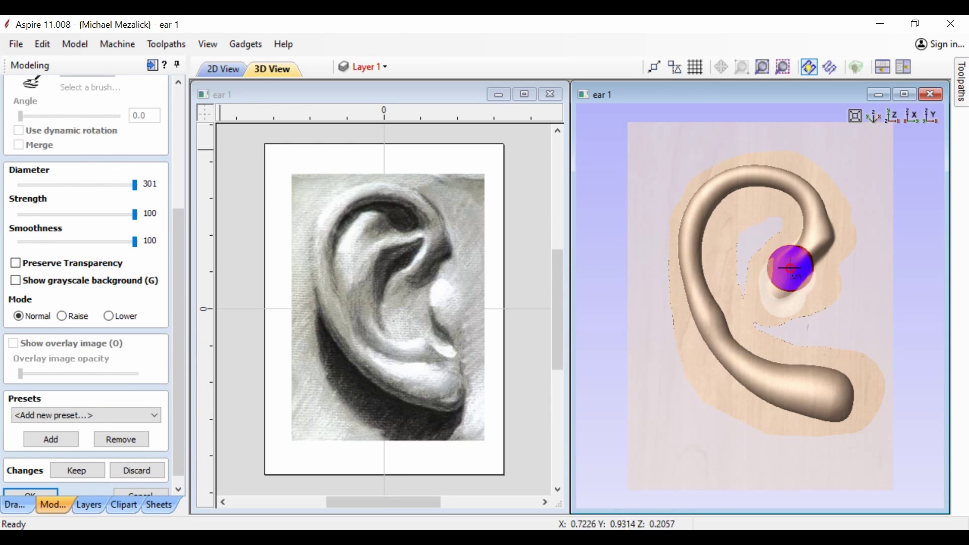
Step: Smudge along the ear rim with the brush diameter reduced to 137
{"action": "scroll", "coordinate": [99, 180], "scroll_direction": "up", "scroll_amount": 3}
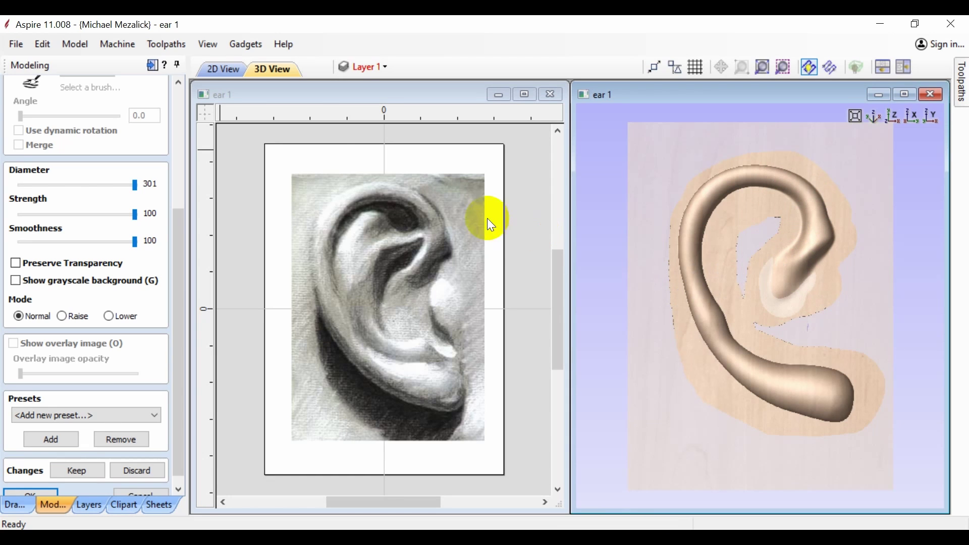
{"action": "scroll", "coordinate": [184, 153], "scroll_direction": "up", "scroll_amount": 5}
{"action": "left_click", "coordinate": [95, 124]}
{"action": "left_click", "coordinate": [86, 367]}
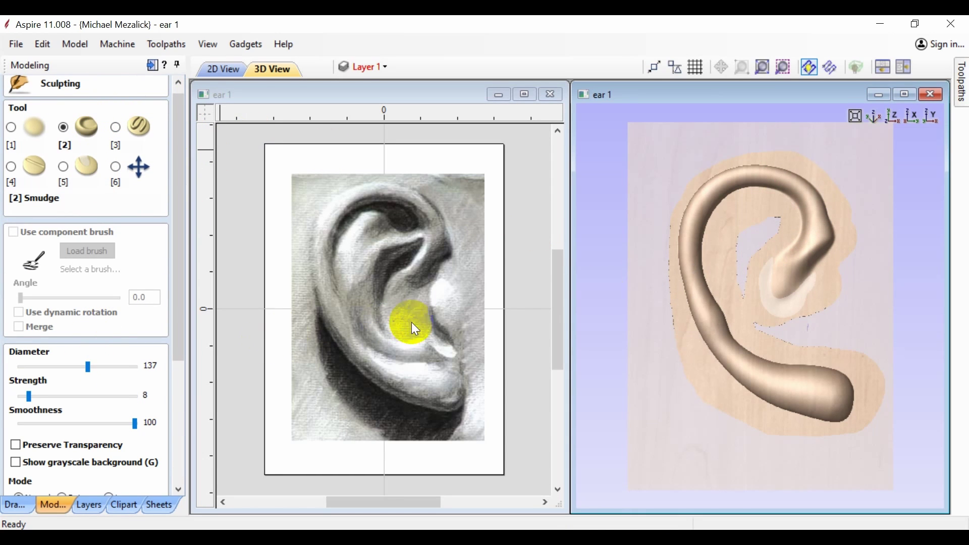
{"action": "mouse_move", "coordinate": [826, 268]}
{"action": "left_mouse_down"}
{"action": "mouse_move", "coordinate": [823, 256]}
{"action": "mouse_move", "coordinate": [812, 260]}
{"action": "left_mouse_up"}
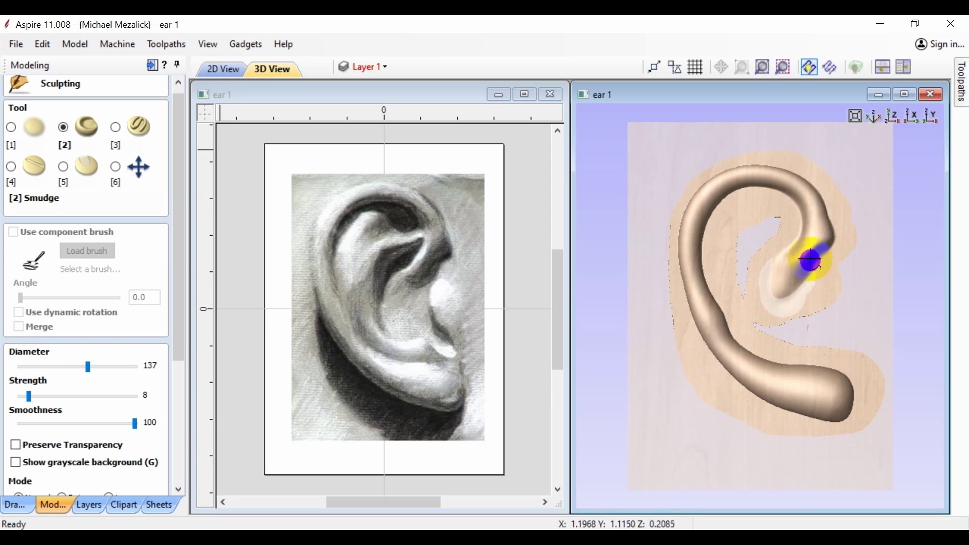
Step: Apply the rim sculpting, then smooth Component 5 and apply that too
{"action": "scroll", "coordinate": [86, 353], "scroll_direction": "down", "scroll_amount": 5}
{"action": "left_click", "coordinate": [76, 459]}
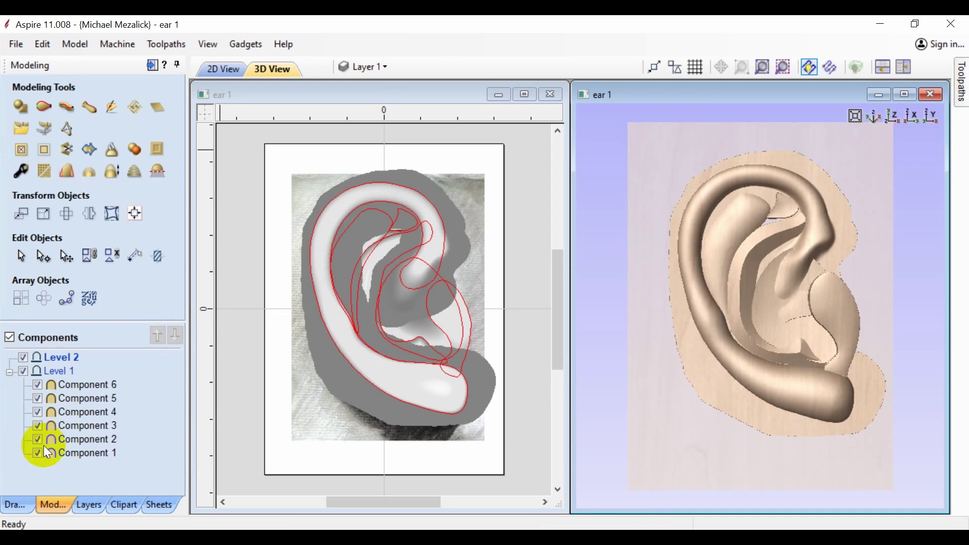
{"action": "left_click", "coordinate": [51, 403]}
{"action": "left_click", "coordinate": [112, 107]}
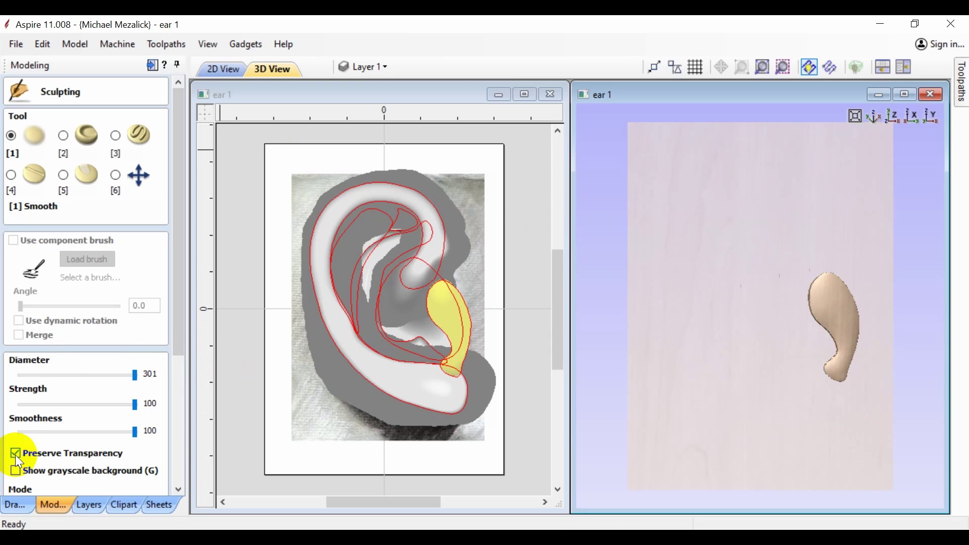
{"action": "mouse_move", "coordinate": [813, 294]}
{"action": "left_mouse_down"}
{"action": "mouse_move", "coordinate": [839, 329]}
{"action": "mouse_move", "coordinate": [821, 287]}
{"action": "left_mouse_up"}
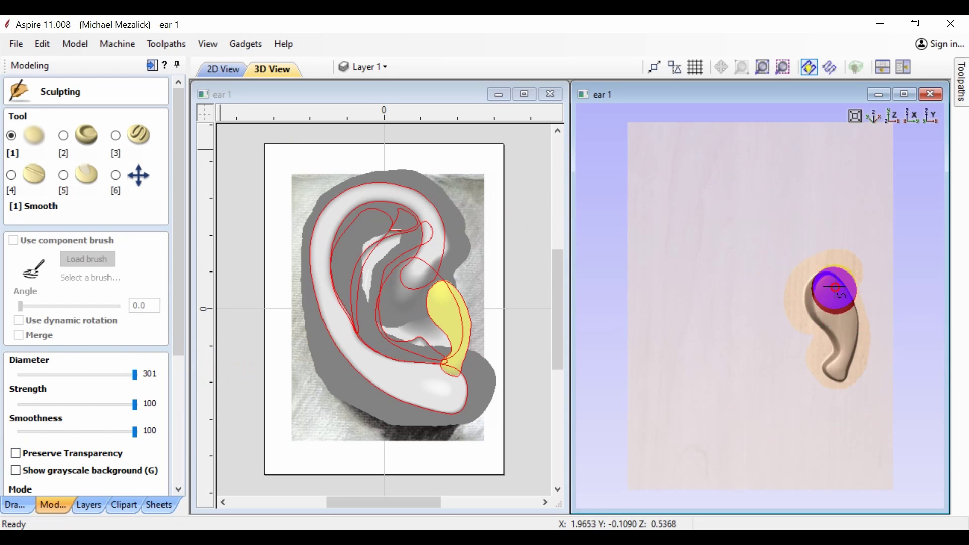
{"action": "scroll", "coordinate": [86, 353], "scroll_direction": "down", "scroll_amount": 5}
{"action": "left_click", "coordinate": [23, 484]}
Step: Lower Component 5's base height to -0.11 inches
{"action": "double_click", "coordinate": [72, 399]}
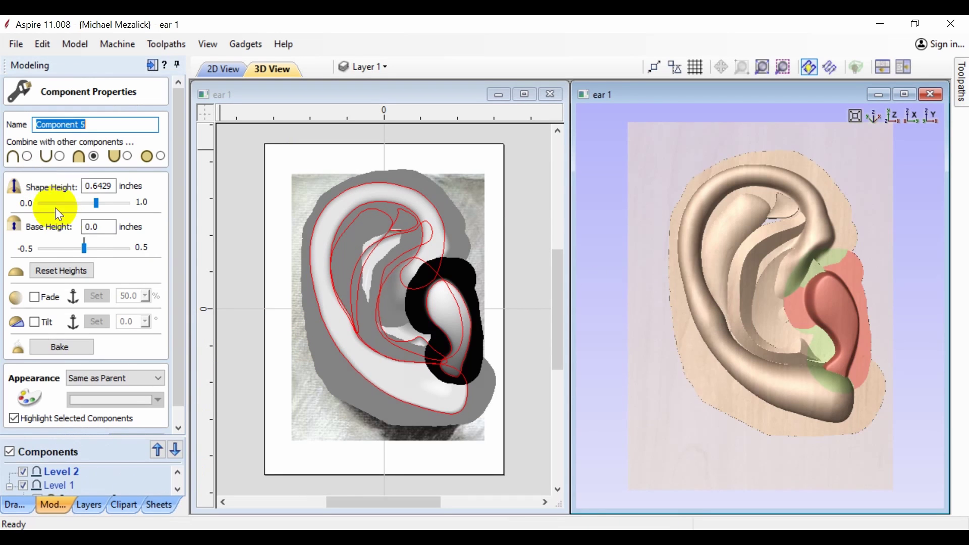
{"action": "left_click_drag", "start_coordinate": [80, 249], "coordinate": [75, 248]}
{"action": "left_click", "coordinate": [371, 67]}
{"action": "left_click", "coordinate": [447, 356]}
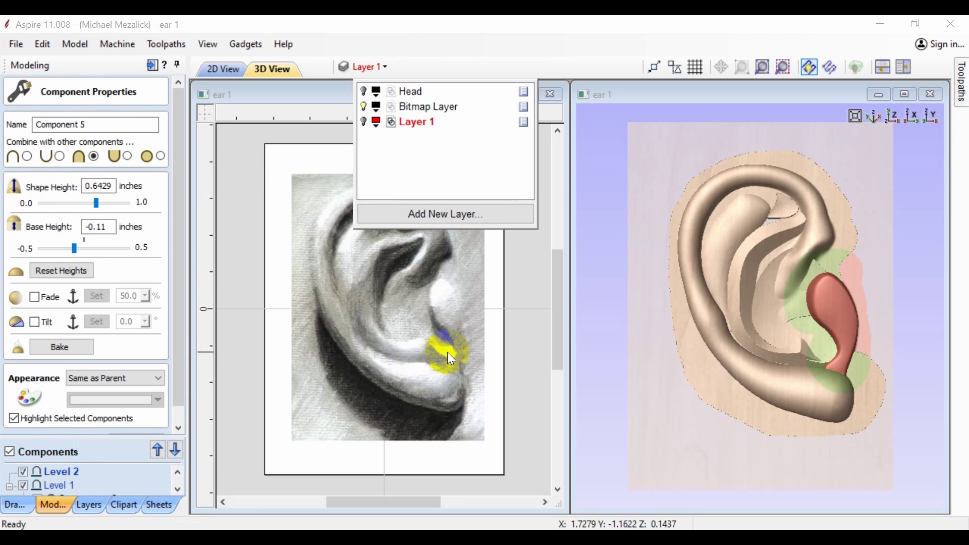
Step: Start sculpting Component 4 and smudge its lower arm at brush strength 56
{"action": "left_click", "coordinate": [137, 423]}
{"action": "left_click", "coordinate": [78, 412]}
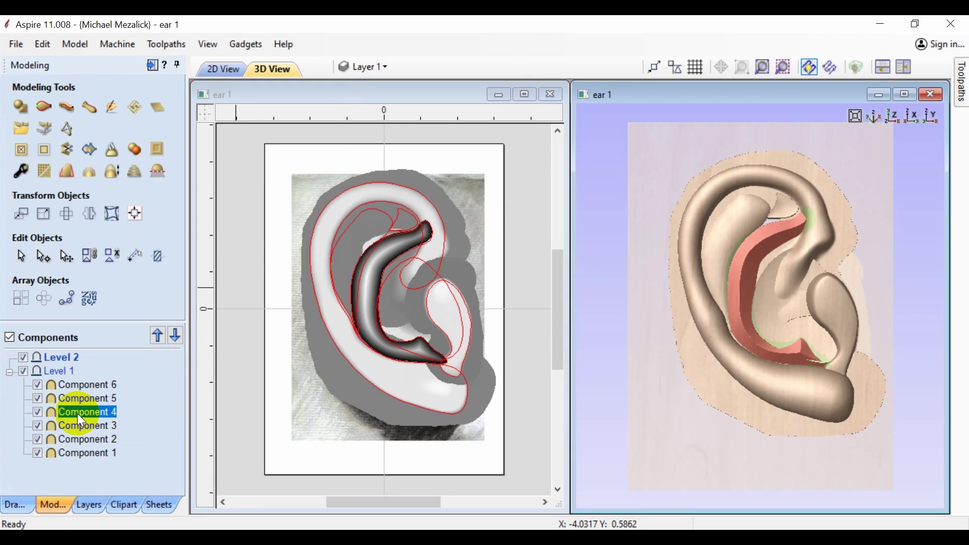
{"action": "left_click", "coordinate": [116, 122]}
{"action": "left_click", "coordinate": [371, 67]}
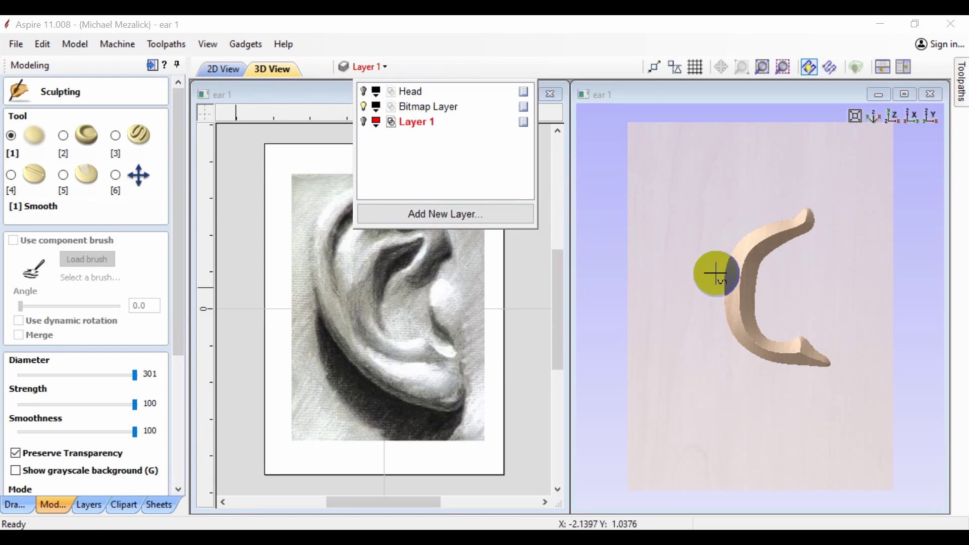
{"action": "left_click", "coordinate": [63, 136]}
{"action": "left_click", "coordinate": [746, 231]}
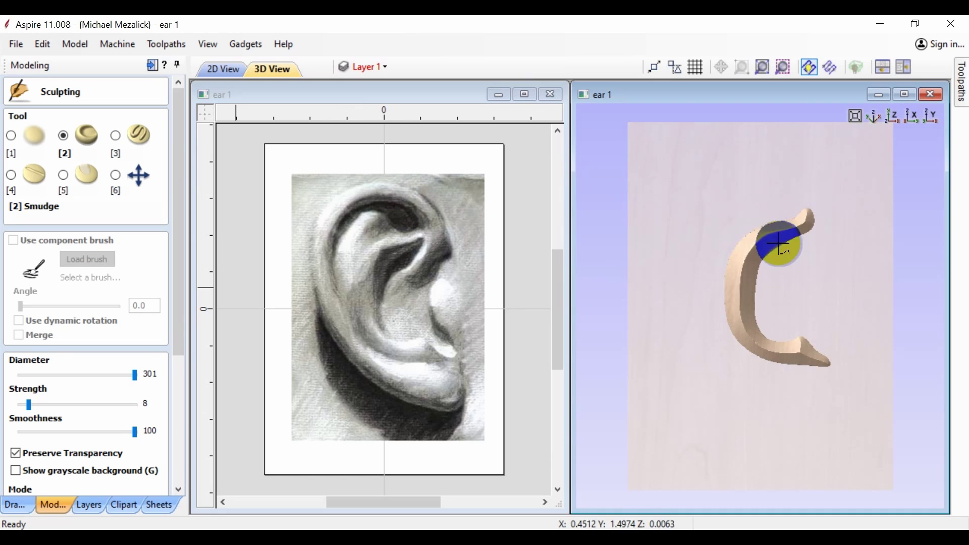
{"action": "left_click_drag", "start_coordinate": [28, 405], "coordinate": [84, 405]}
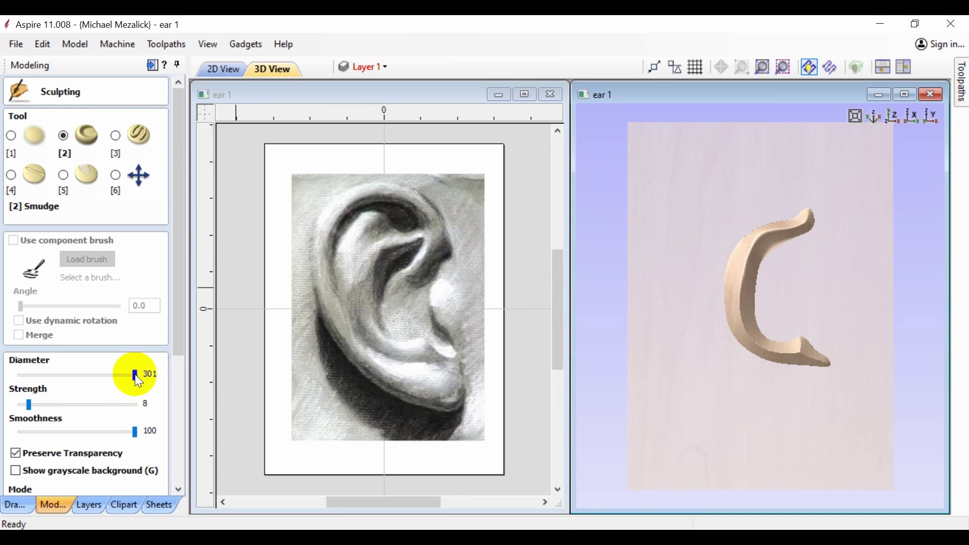
{"action": "mouse_move", "coordinate": [750, 269]}
{"action": "left_mouse_down"}
{"action": "mouse_move", "coordinate": [742, 309]}
{"action": "mouse_move", "coordinate": [776, 346]}
{"action": "mouse_move", "coordinate": [805, 347]}
{"action": "left_mouse_up"}
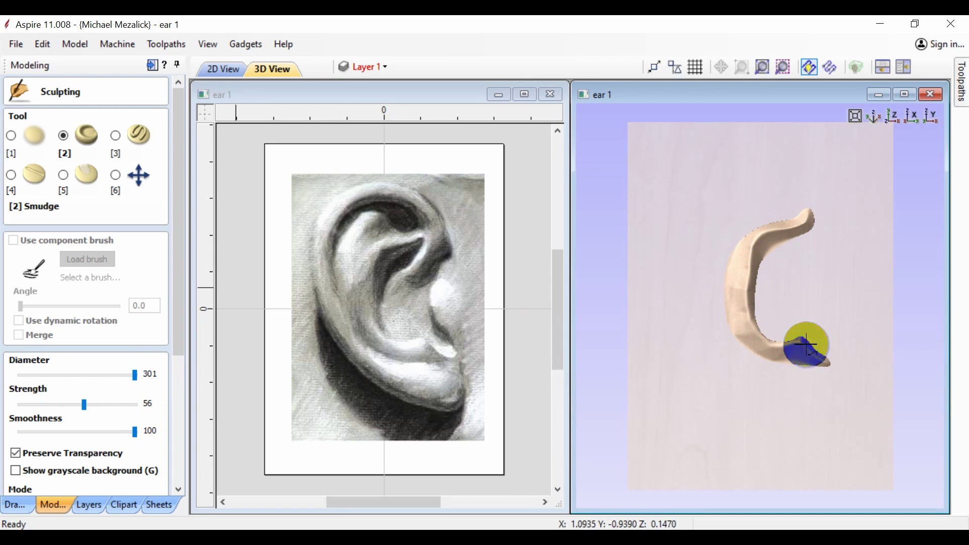
Step: Smooth the C-shaped piece and build up its lower left with a 253-diameter deposit brush
{"action": "key", "text": "1"}
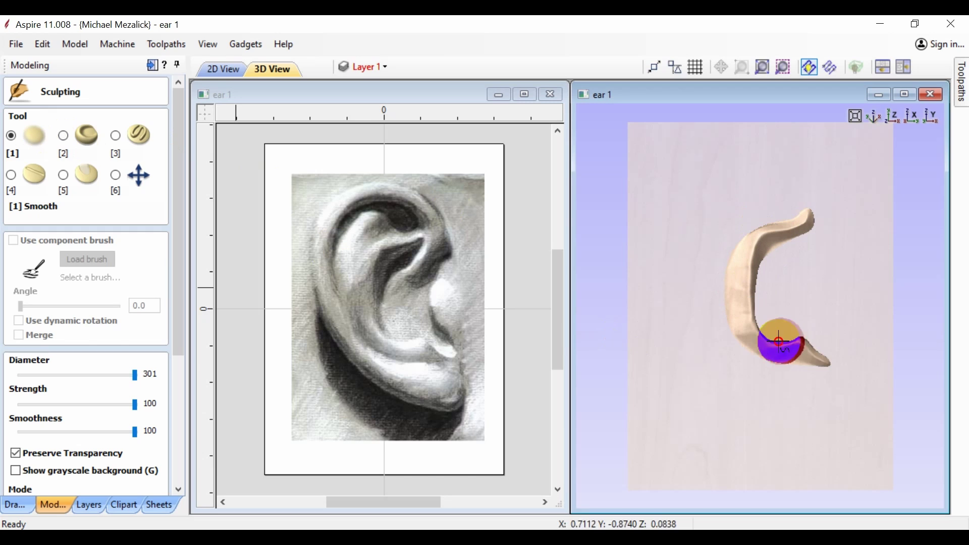
{"action": "mouse_move", "coordinate": [805, 339]}
{"action": "left_mouse_down"}
{"action": "mouse_move", "coordinate": [757, 336]}
{"action": "mouse_move", "coordinate": [753, 256]}
{"action": "mouse_move", "coordinate": [828, 220]}
{"action": "mouse_move", "coordinate": [762, 310]}
{"action": "mouse_move", "coordinate": [768, 336]}
{"action": "mouse_move", "coordinate": [754, 280]}
{"action": "left_mouse_up"}
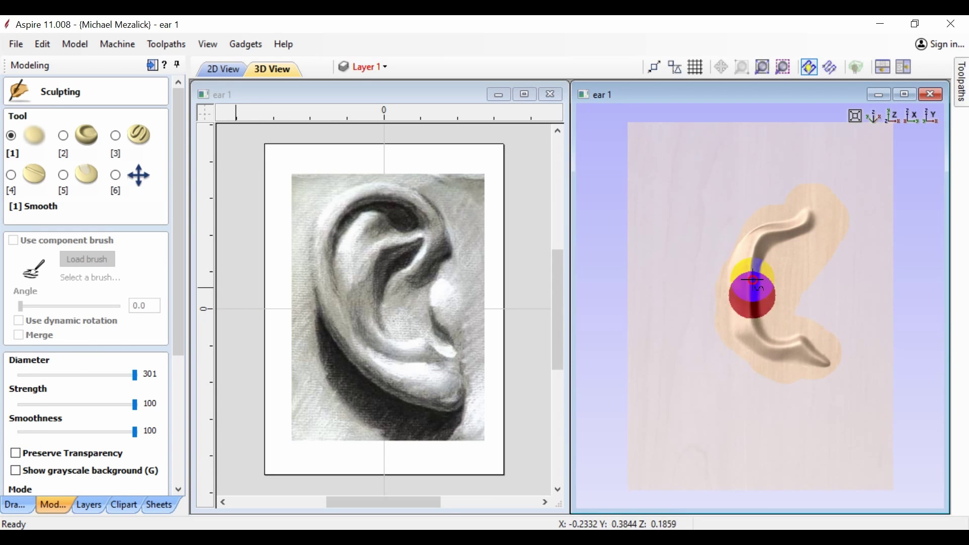
{"action": "left_click", "coordinate": [139, 132]}
{"action": "left_click_drag", "start_coordinate": [135, 374], "coordinate": [120, 375]}
{"action": "mouse_move", "coordinate": [736, 269]}
{"action": "left_mouse_down"}
{"action": "mouse_move", "coordinate": [737, 308]}
{"action": "mouse_move", "coordinate": [791, 346]}
{"action": "left_mouse_up"}
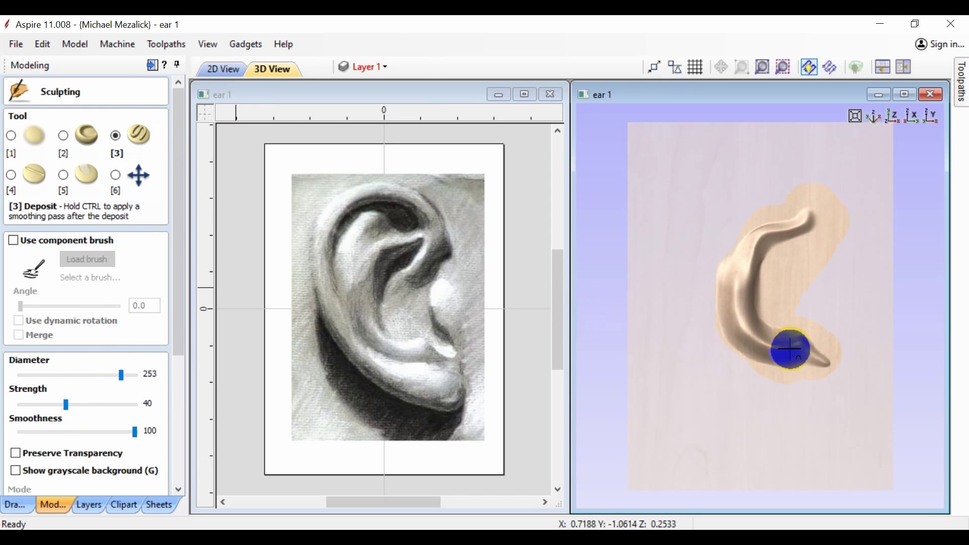
{"action": "key", "text": "1"}
{"action": "mouse_move", "coordinate": [738, 280]}
{"action": "left_mouse_down"}
{"action": "mouse_move", "coordinate": [757, 331]}
{"action": "mouse_move", "coordinate": [742, 309]}
{"action": "mouse_move", "coordinate": [744, 286]}
{"action": "left_mouse_up"}
{"action": "mouse_move", "coordinate": [742, 323]}
{"action": "left_mouse_down"}
{"action": "mouse_move", "coordinate": [778, 348]}
{"action": "mouse_move", "coordinate": [741, 285]}
{"action": "left_mouse_up"}
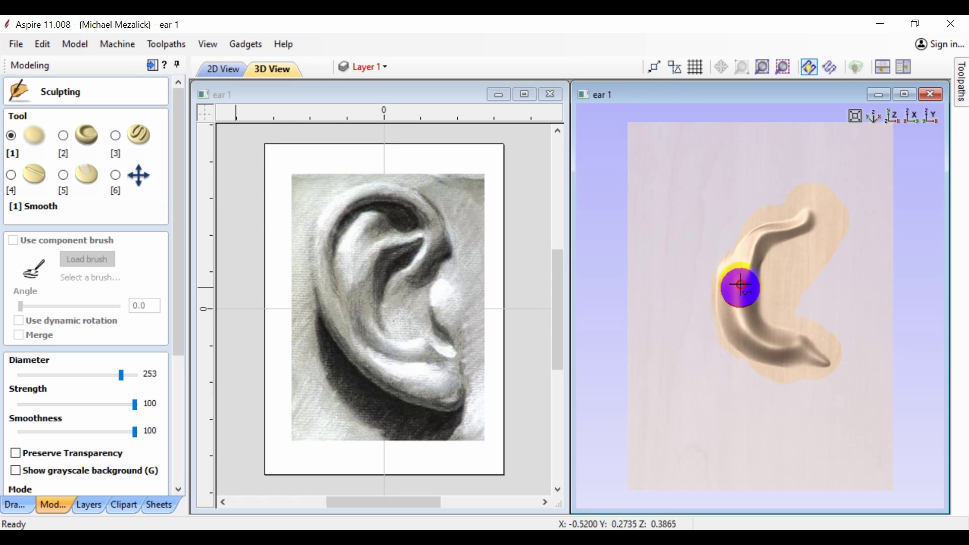
Step: Smooth the piece's upper arm with the brush diameter reduced to 145
{"action": "left_click_drag", "start_coordinate": [121, 375], "coordinate": [91, 376]}
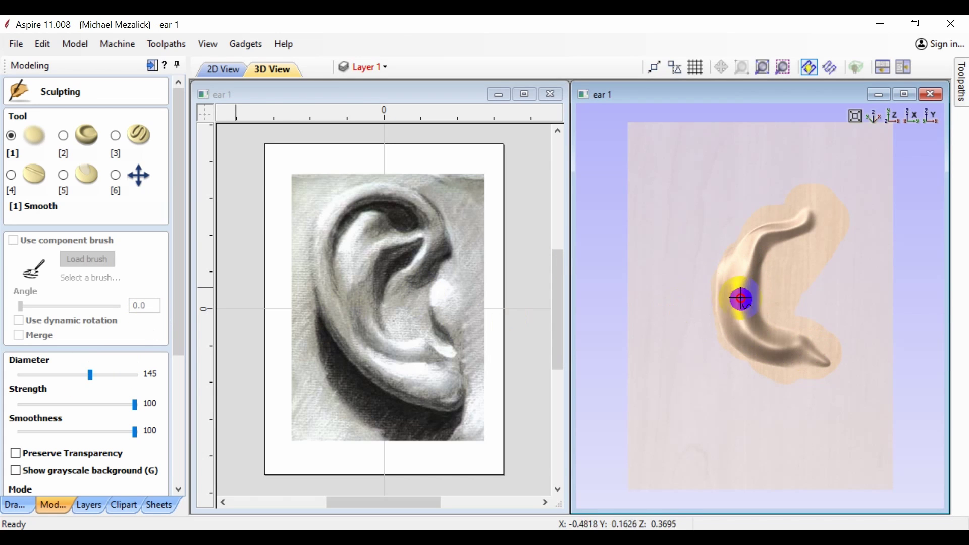
{"action": "left_click_drag", "start_coordinate": [728, 284], "coordinate": [745, 278]}
{"action": "scroll", "coordinate": [163, 415], "scroll_direction": "down", "scroll_amount": 3}
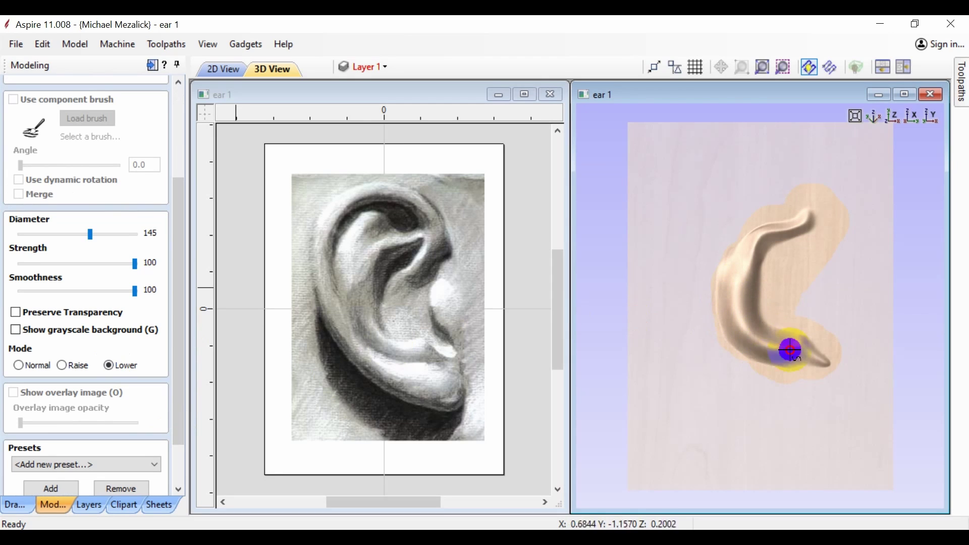
{"action": "scroll", "coordinate": [115, 151], "scroll_direction": "up", "scroll_amount": 3}
{"action": "key", "text": "2"}
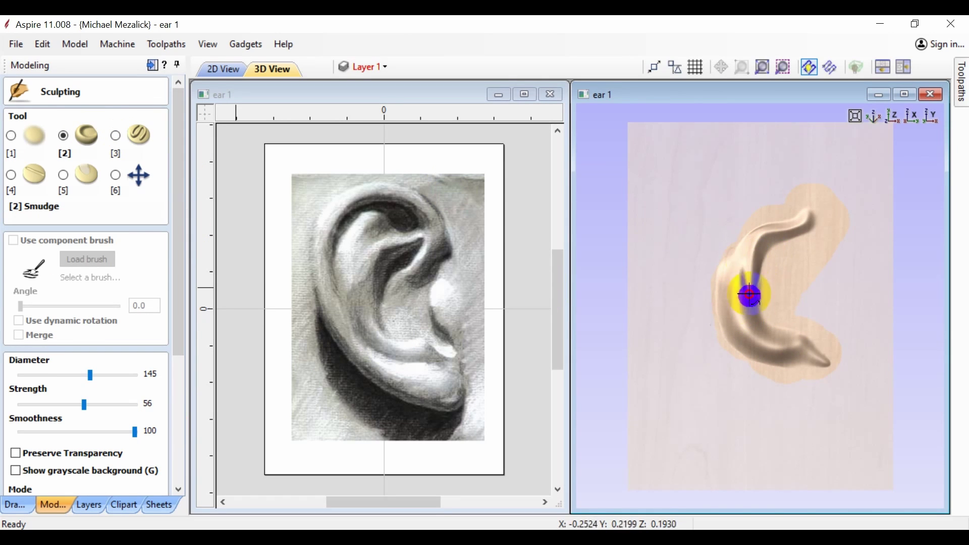
{"action": "key", "text": "1"}
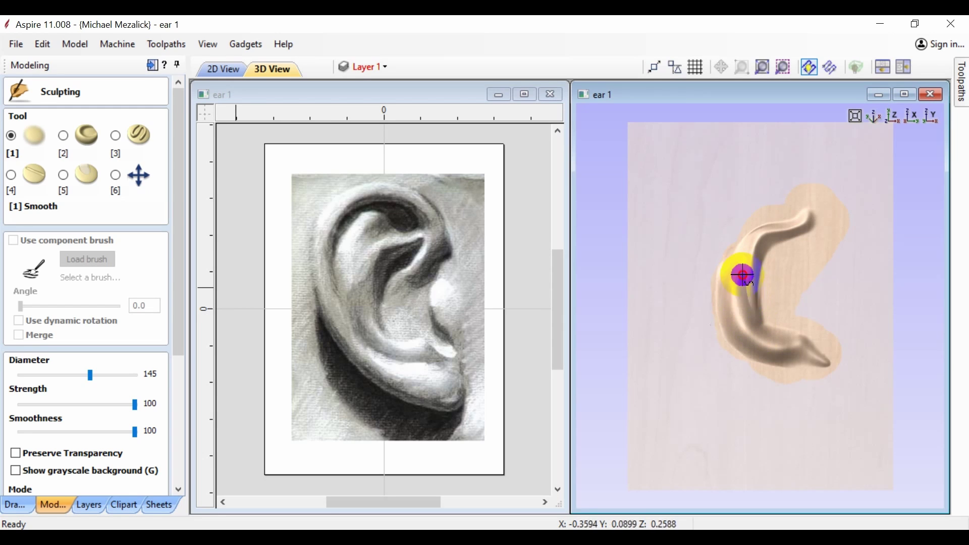
{"action": "scroll", "coordinate": [740, 280], "scroll_direction": "up", "scroll_amount": 3, "text": "ctrl"}
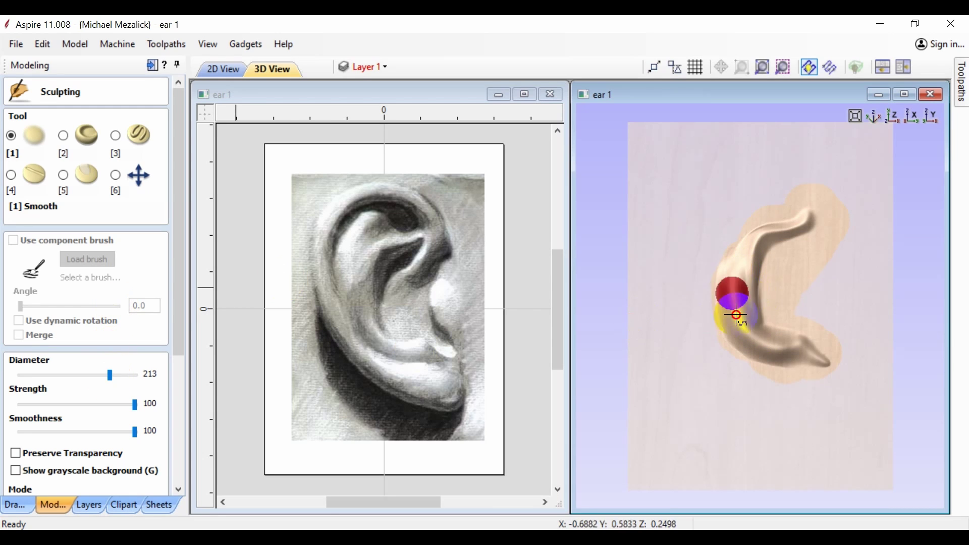
Step: Smudge along the ridge of Component 4 and apply its sculpting changes
{"action": "left_click", "coordinate": [63, 135]}
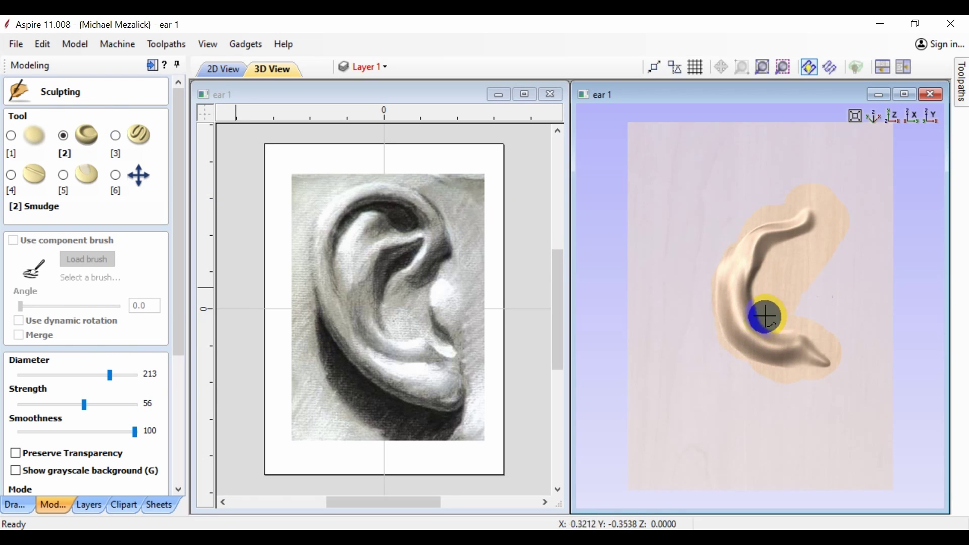
{"action": "left_click_drag", "start_coordinate": [755, 299], "coordinate": [761, 318]}
{"action": "left_click", "coordinate": [738, 258]}
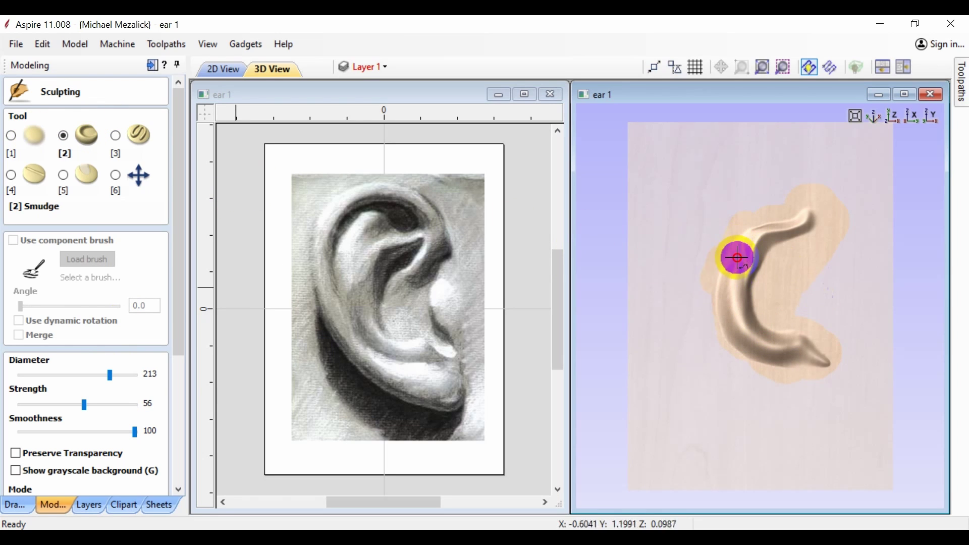
{"action": "left_click_drag", "start_coordinate": [745, 259], "coordinate": [741, 256]}
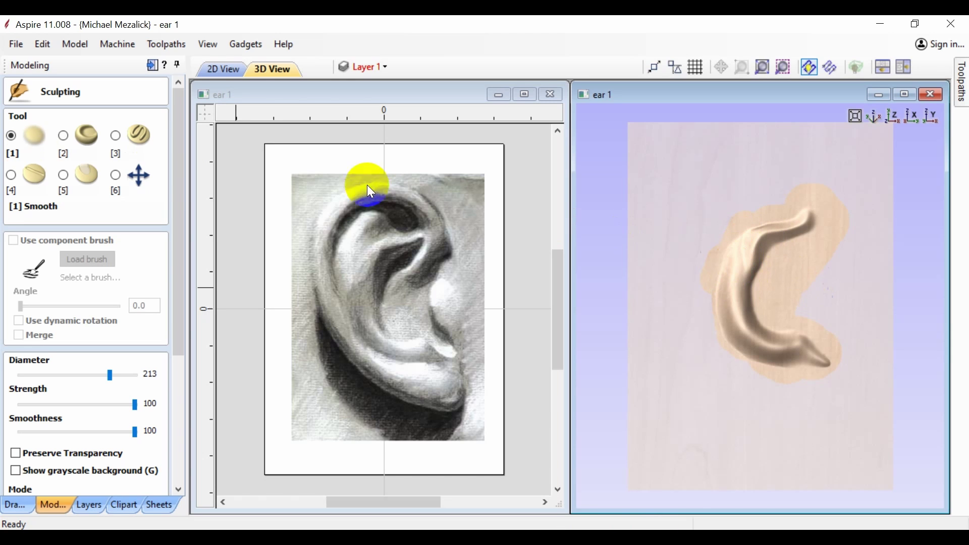
{"action": "key", "text": "2"}
{"action": "scroll", "coordinate": [177, 495], "scroll_direction": "down", "scroll_amount": 5}
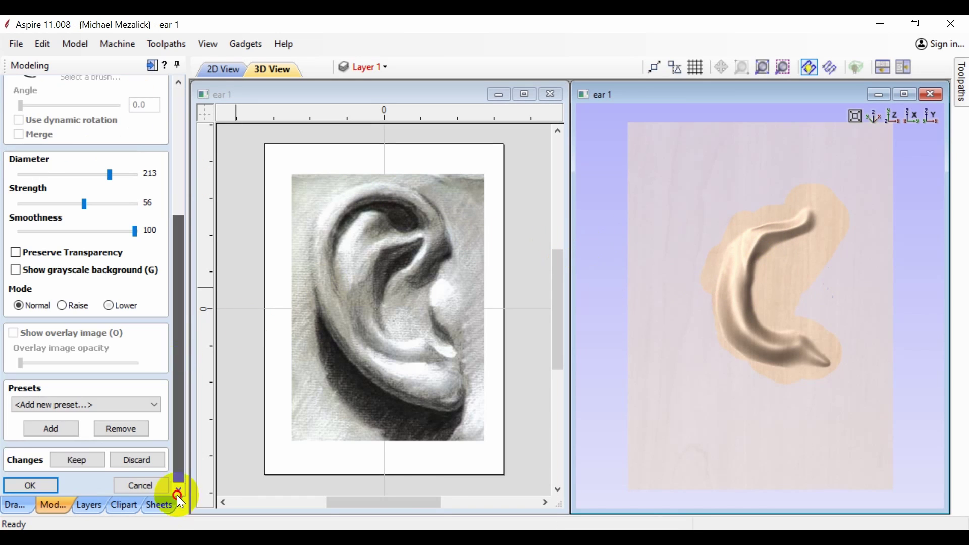
{"action": "left_click", "coordinate": [41, 483]}
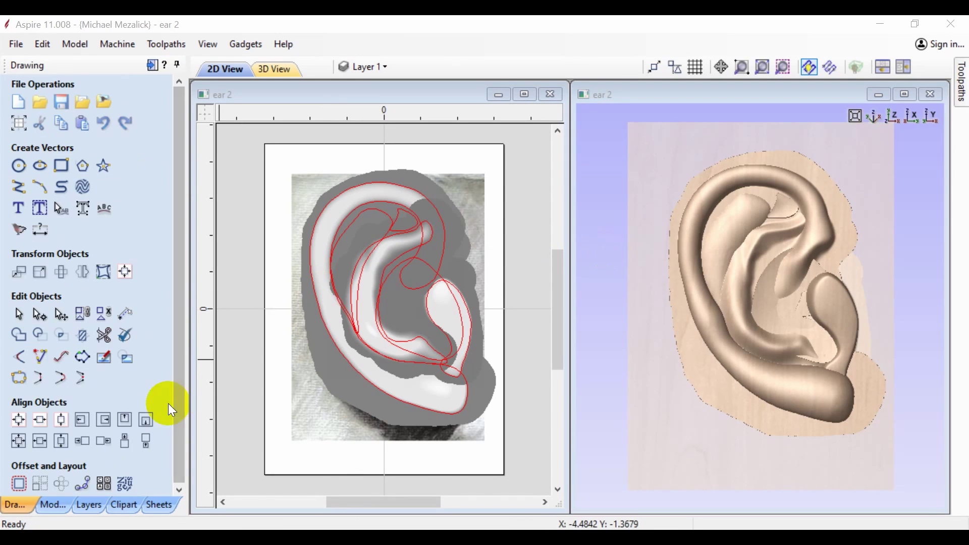
Step: Smooth the surface of Component 3 and apply its sculpting changes
{"action": "left_click", "coordinate": [56, 504]}
{"action": "left_click", "coordinate": [68, 433]}
{"action": "left_click", "coordinate": [112, 107]}
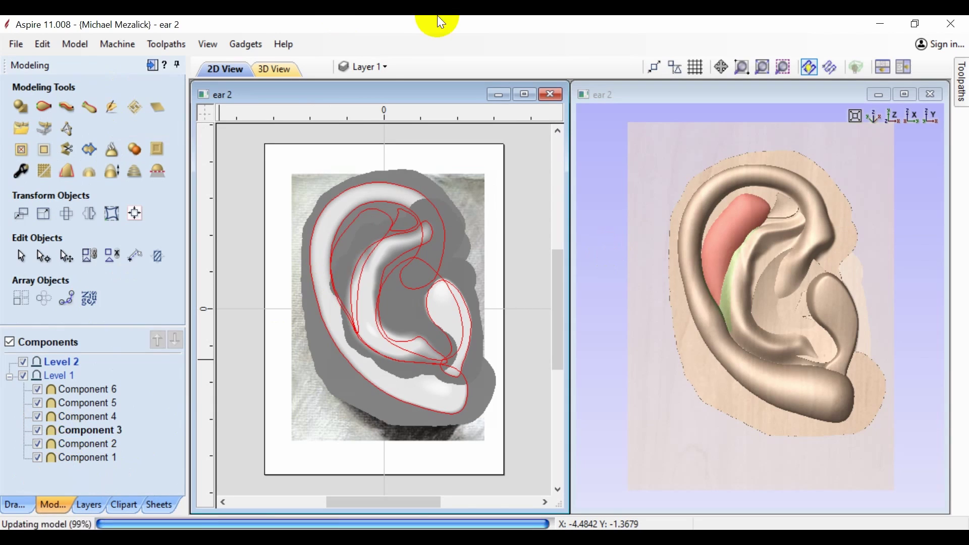
{"action": "left_click", "coordinate": [376, 67]}
{"action": "left_click_drag", "start_coordinate": [711, 260], "coordinate": [729, 314]}
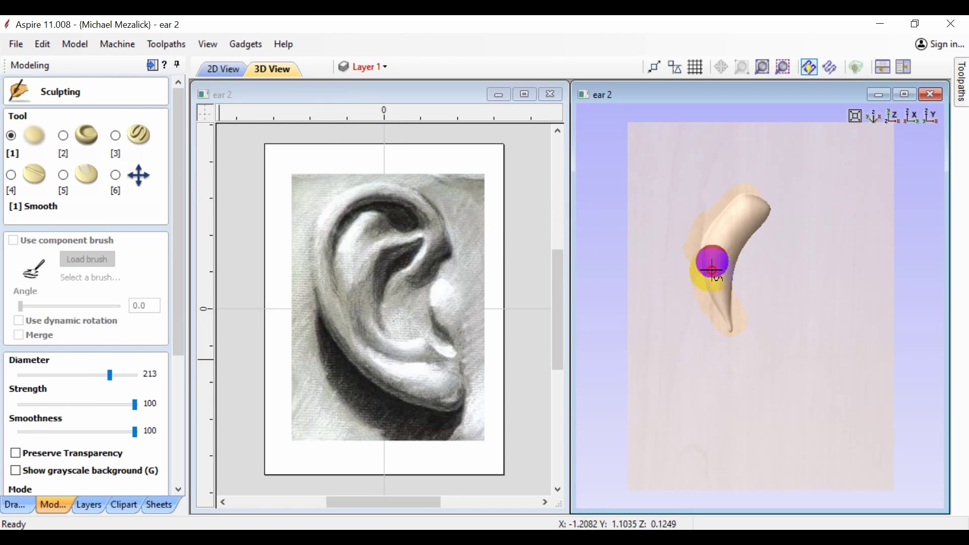
{"action": "scroll", "coordinate": [75, 454], "scroll_direction": "down", "scroll_amount": 5}
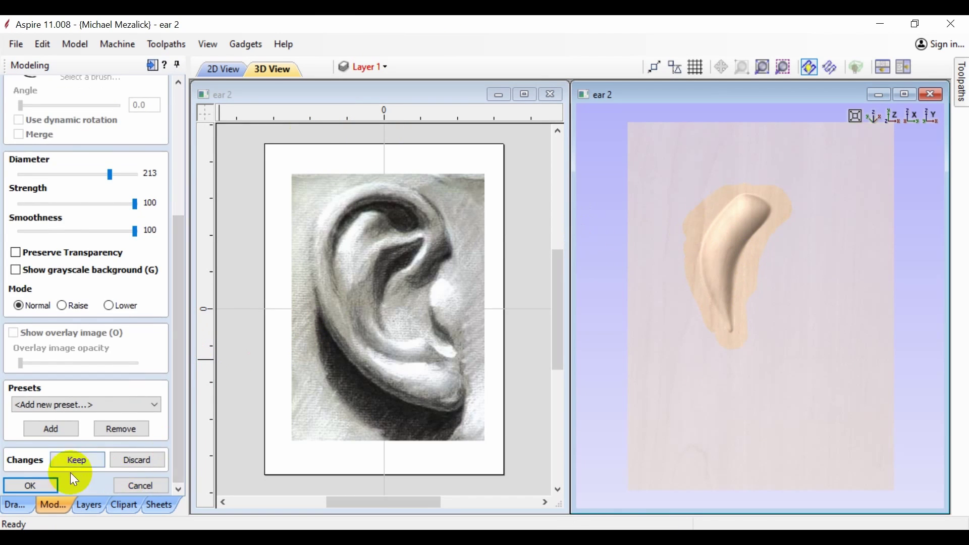
{"action": "left_click", "coordinate": [38, 483]}
Step: Bake Components 4 and 3 into one ear and smooth the ear lobe
{"action": "left_click", "coordinate": [75, 427]}
{"action": "left_click", "coordinate": [79, 412], "text": "ctrl"}
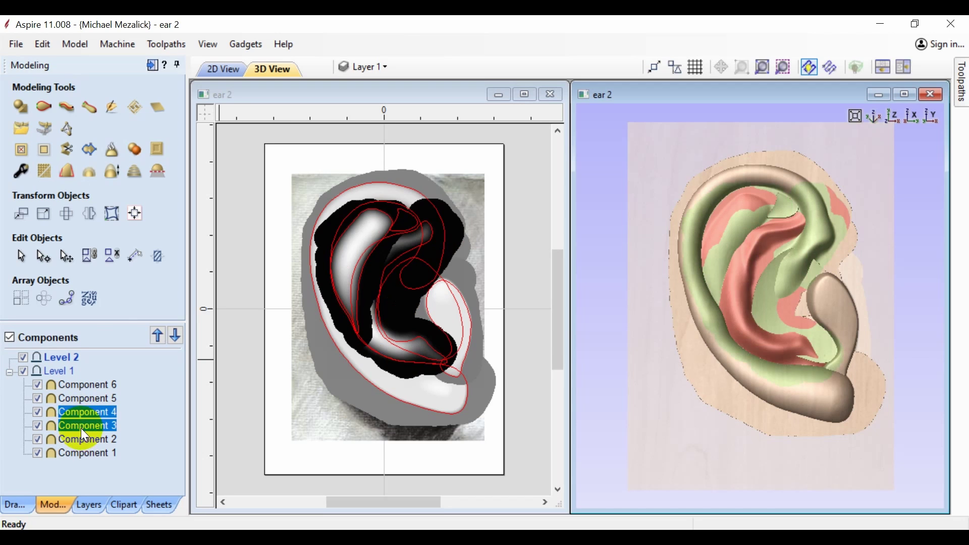
{"action": "left_click", "coordinate": [112, 107]}
{"action": "left_click", "coordinate": [448, 309]}
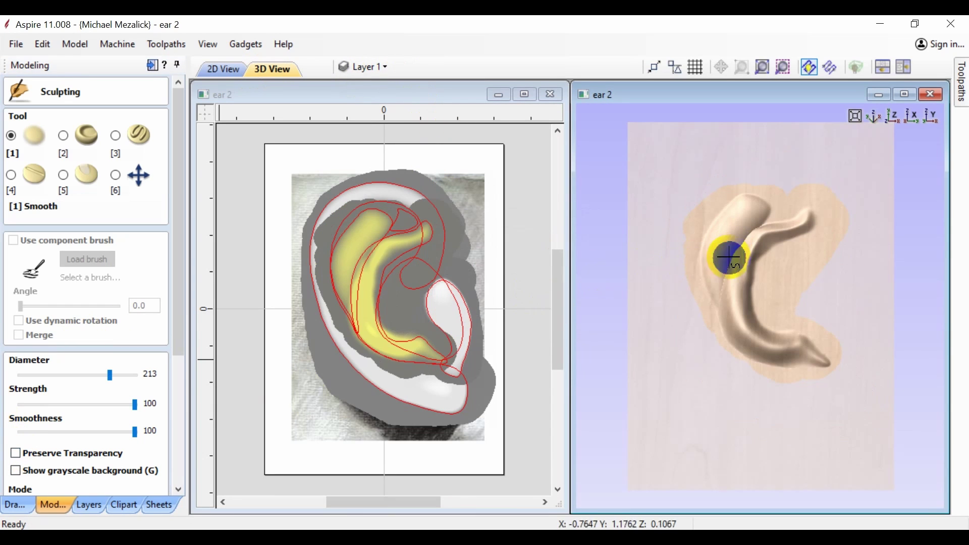
{"action": "left_click", "coordinate": [379, 67]}
{"action": "mouse_move", "coordinate": [707, 268]}
{"action": "left_mouse_down"}
{"action": "mouse_move", "coordinate": [724, 282]}
{"action": "mouse_move", "coordinate": [737, 318]}
{"action": "left_mouse_up"}
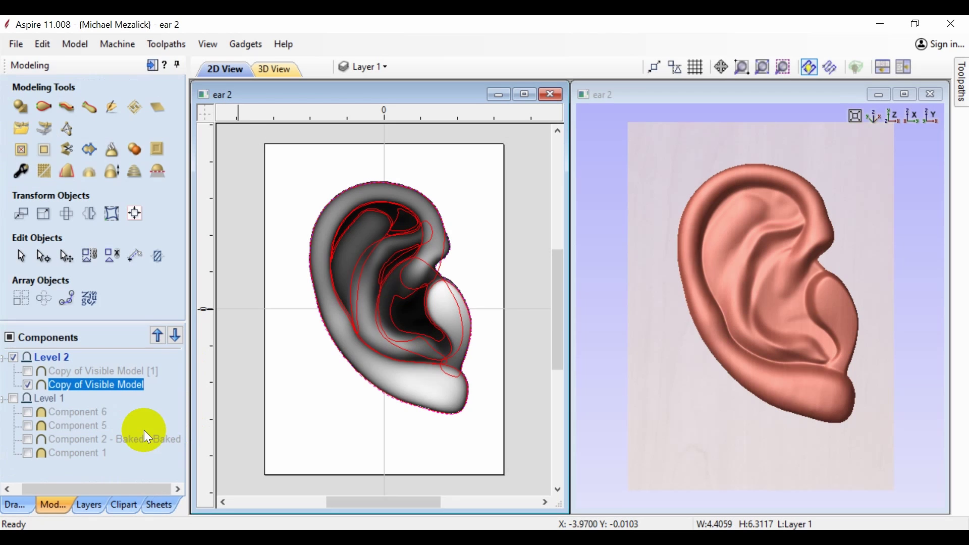
Step: Triangulate the Copy of Visible Model ear for STL export (19,375 triangles) and inspect the mesh
{"action": "left_click", "coordinate": [153, 417]}
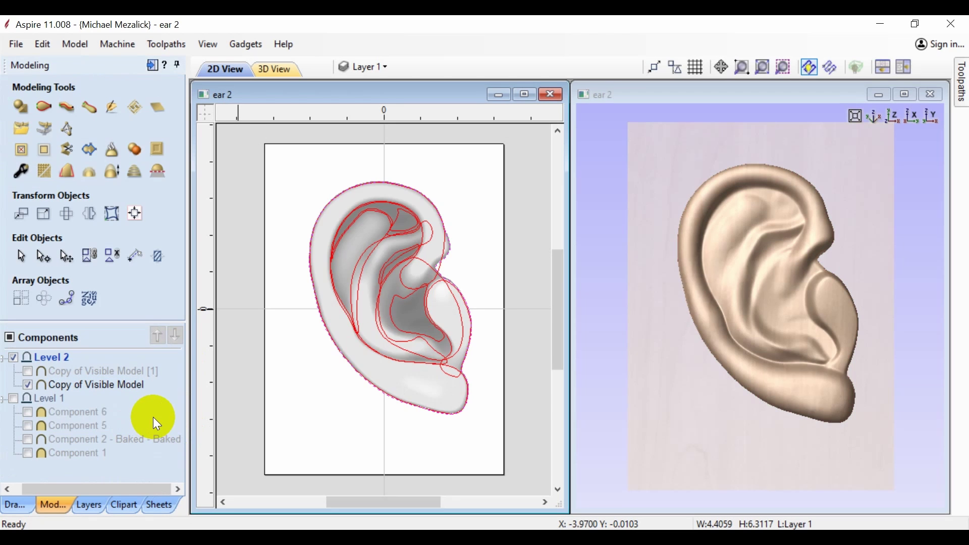
{"action": "left_click", "coordinate": [132, 386]}
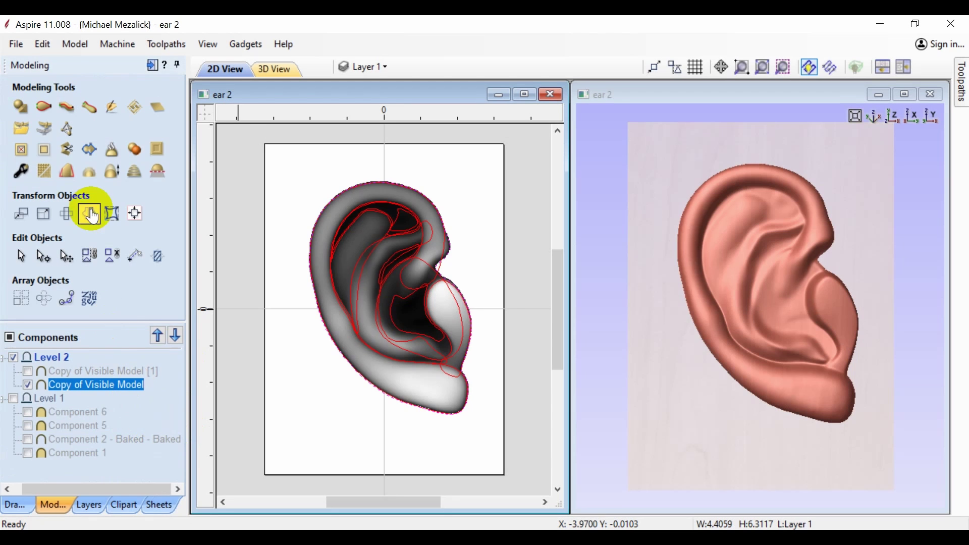
{"action": "left_click", "coordinate": [68, 132]}
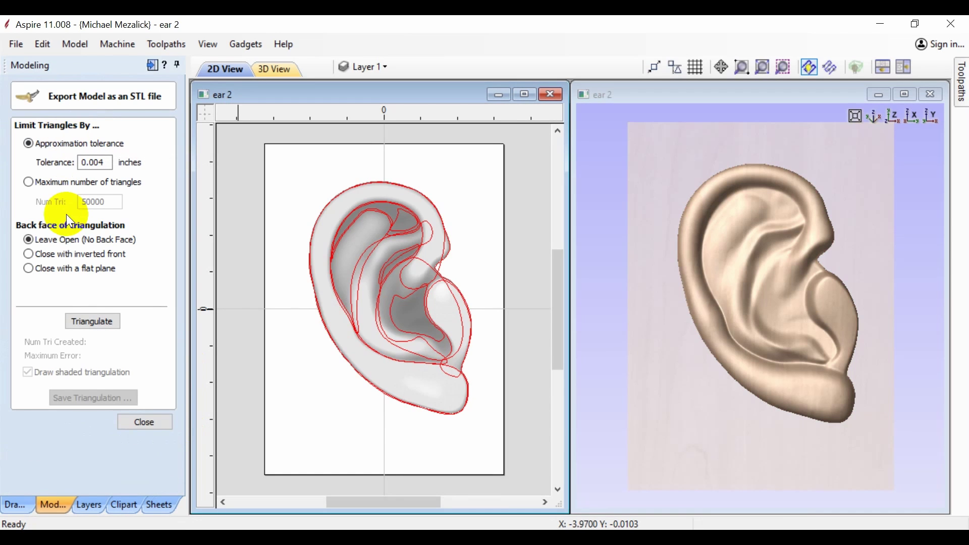
{"action": "left_click", "coordinate": [89, 320]}
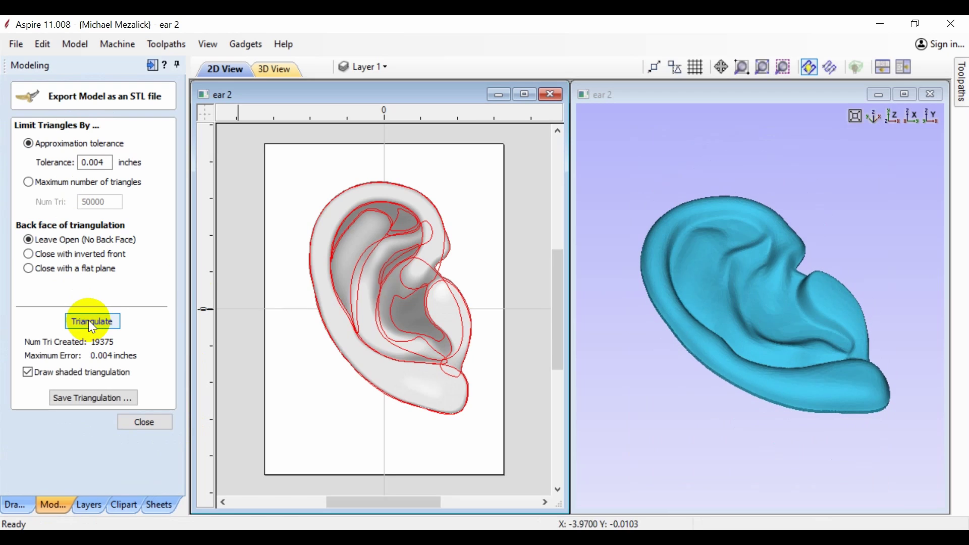
{"action": "left_click_drag", "start_coordinate": [834, 335], "coordinate": [784, 432]}
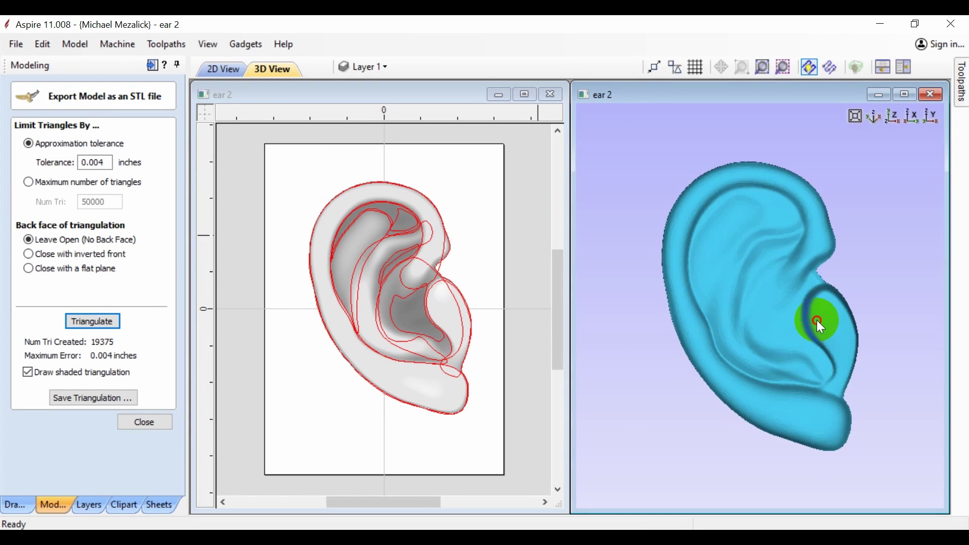
{"action": "mouse_move", "coordinate": [817, 320]}
{"action": "left_mouse_down"}
{"action": "mouse_move", "coordinate": [653, 323]}
{"action": "mouse_move", "coordinate": [798, 289]}
{"action": "left_mouse_up"}
{"action": "left_click", "coordinate": [133, 425]}
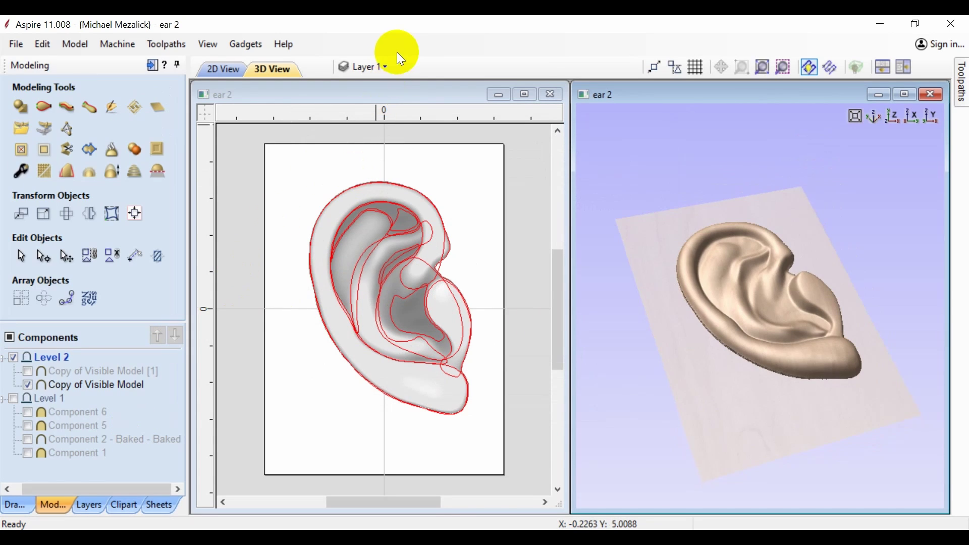
Step: Make the Head layer visible and active
{"action": "left_click", "coordinate": [388, 66]}
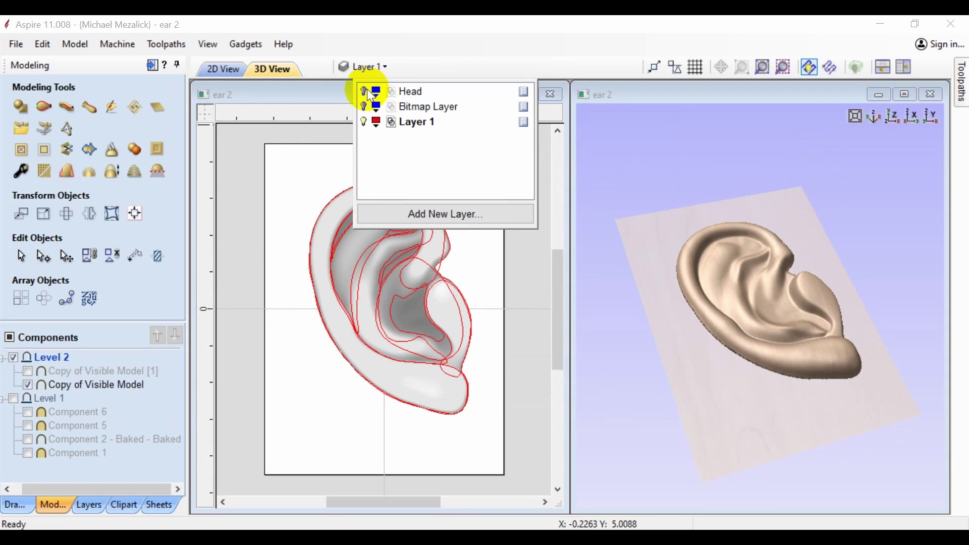
{"action": "left_click", "coordinate": [364, 92]}
{"action": "left_click", "coordinate": [407, 91]}
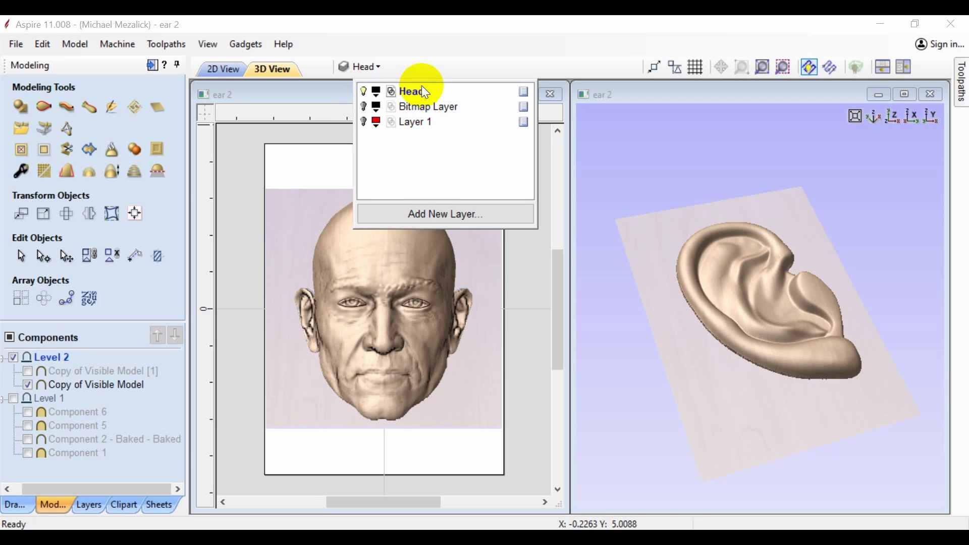
{"action": "left_click", "coordinate": [240, 236]}
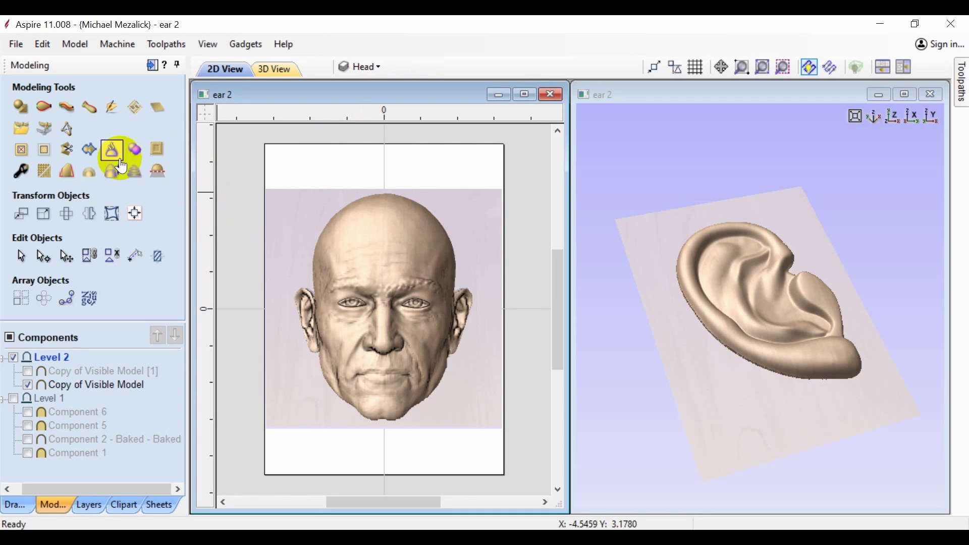
Step: Import Ear 2.stl with Right initial orientation and tilt it upright
{"action": "left_click", "coordinate": [24, 132]}
{"action": "left_click", "coordinate": [374, 233]}
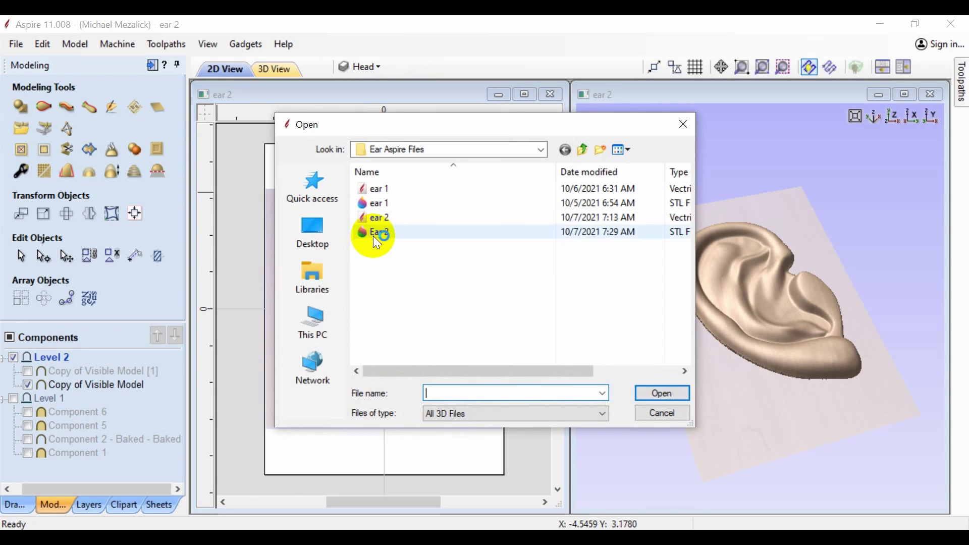
{"action": "left_click", "coordinate": [661, 396]}
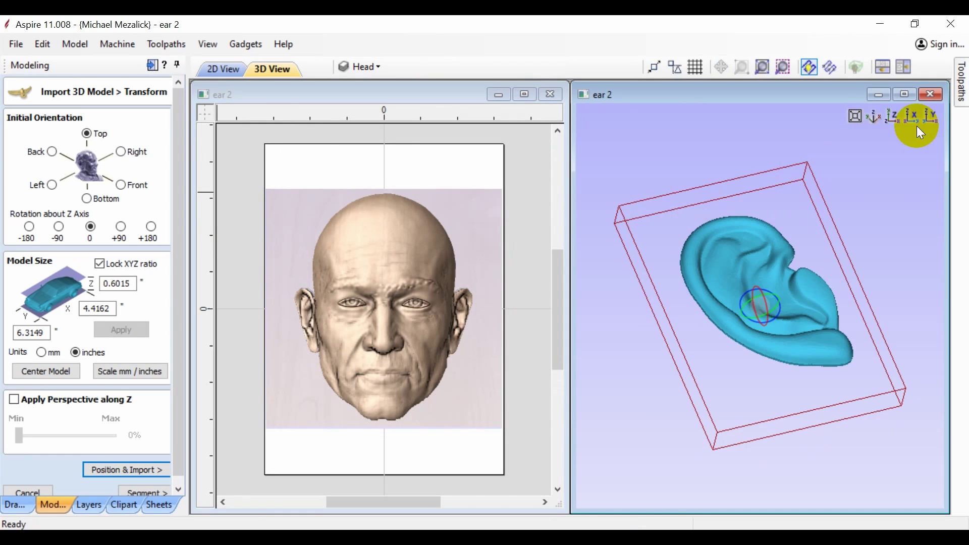
{"action": "left_click", "coordinate": [898, 119]}
{"action": "left_click", "coordinate": [121, 151]}
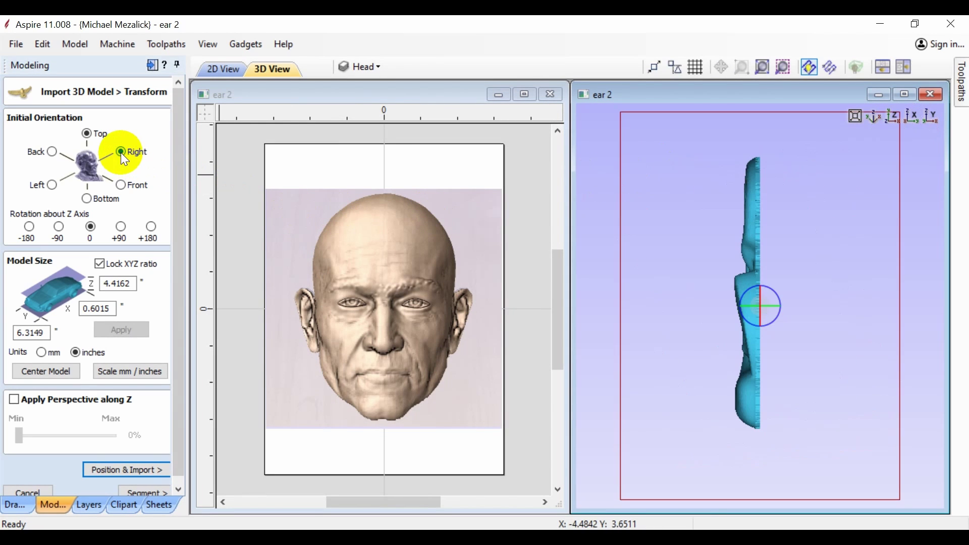
{"action": "mouse_move", "coordinate": [748, 317]}
{"action": "left_mouse_down"}
{"action": "mouse_move", "coordinate": [791, 301]}
{"action": "mouse_move", "coordinate": [775, 318]}
{"action": "left_mouse_up"}
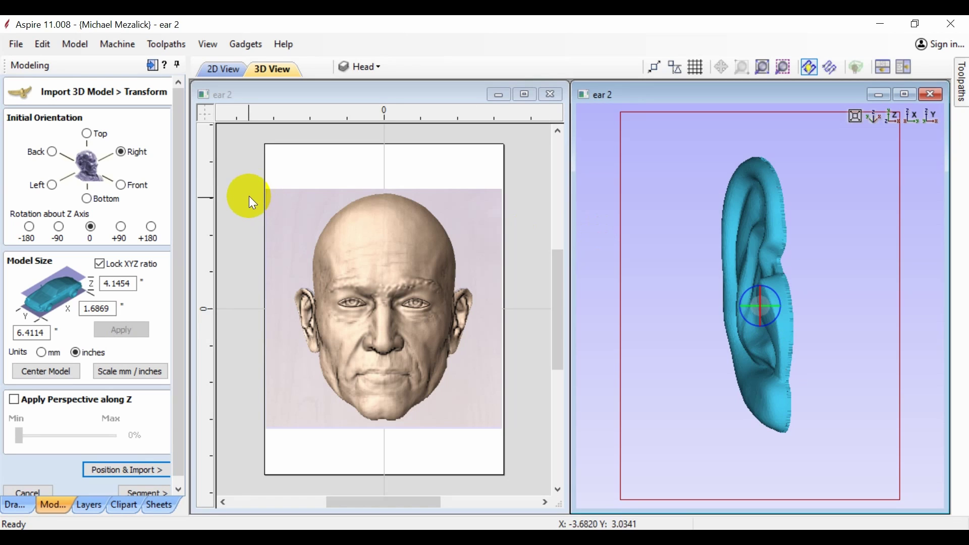
Step: Import Ear 2 sunk deeper below the top and move it onto the head's left side
{"action": "left_click", "coordinate": [128, 468]}
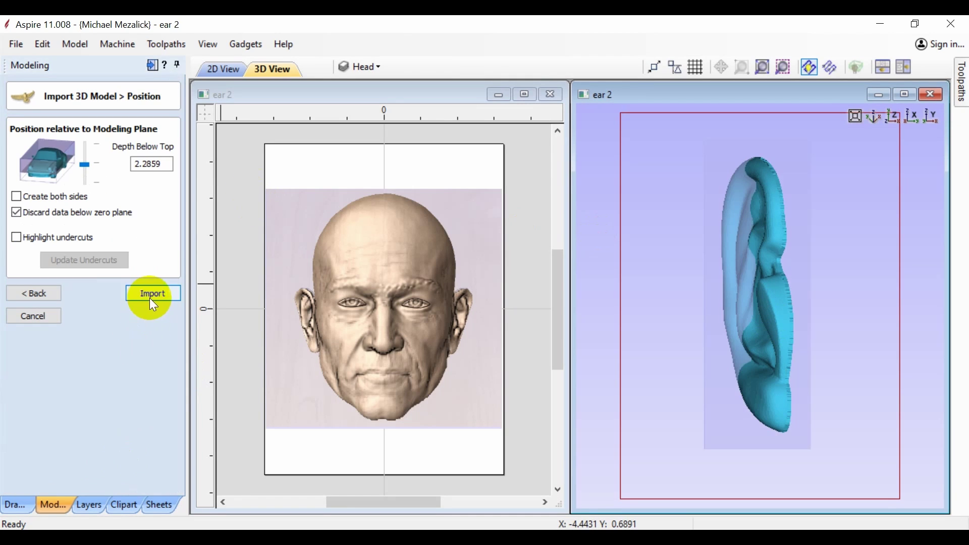
{"action": "left_click_drag", "start_coordinate": [85, 167], "coordinate": [84, 183]}
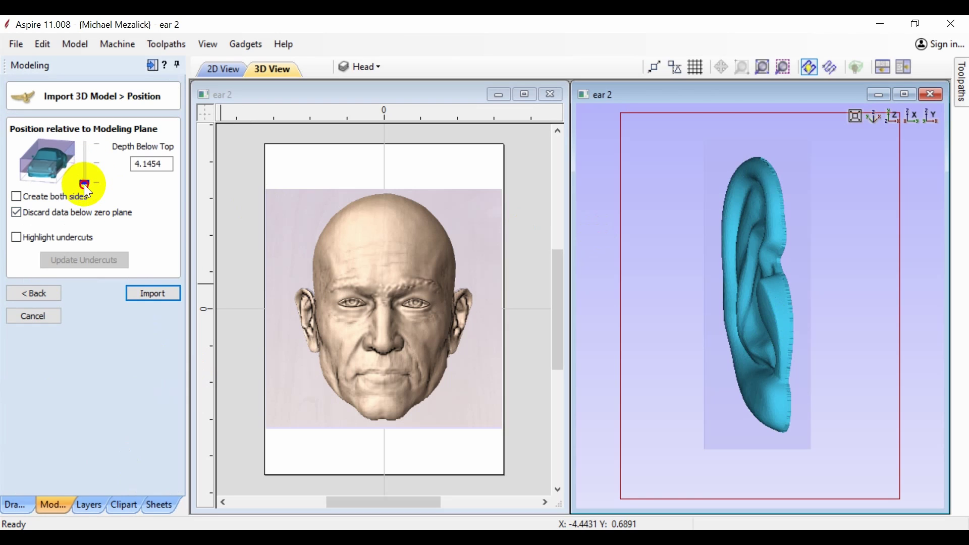
{"action": "left_click", "coordinate": [154, 296]}
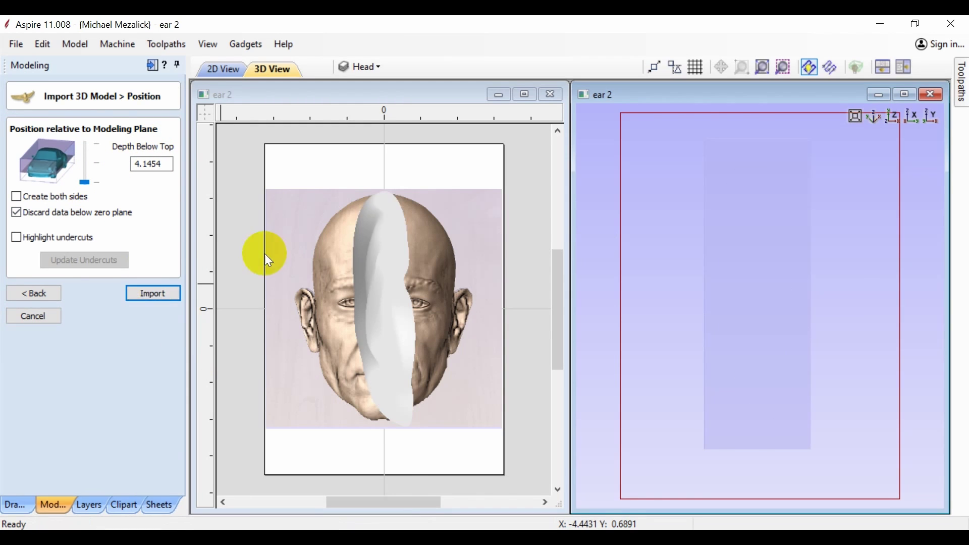
{"action": "left_click", "coordinate": [389, 243]}
{"action": "left_click_drag", "start_coordinate": [422, 185], "coordinate": [381, 362]}
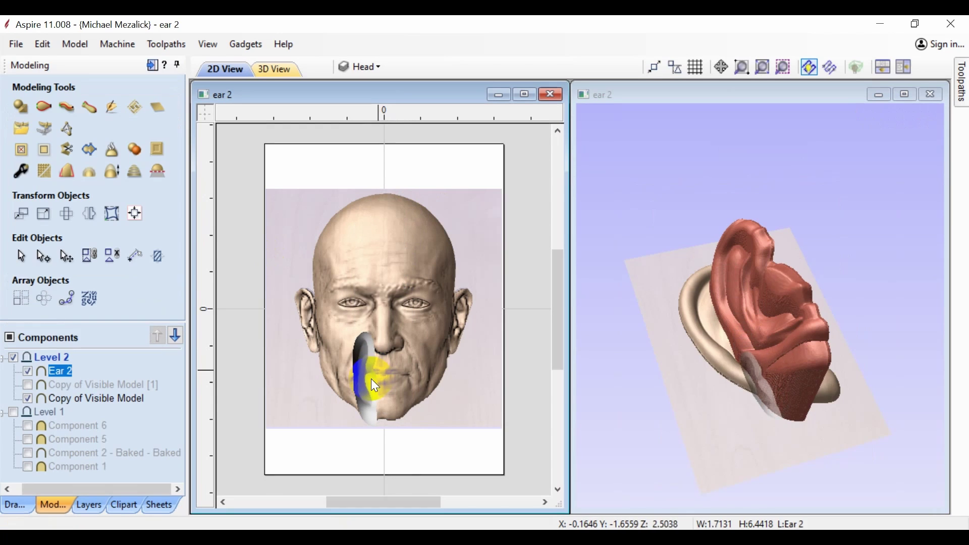
{"action": "mouse_move", "coordinate": [380, 361]}
{"action": "left_mouse_down"}
{"action": "mouse_move", "coordinate": [324, 344]}
{"action": "mouse_move", "coordinate": [337, 400]}
{"action": "mouse_move", "coordinate": [335, 275]}
{"action": "mouse_move", "coordinate": [326, 278]}
{"action": "mouse_move", "coordinate": [334, 284]}
{"action": "left_mouse_up"}
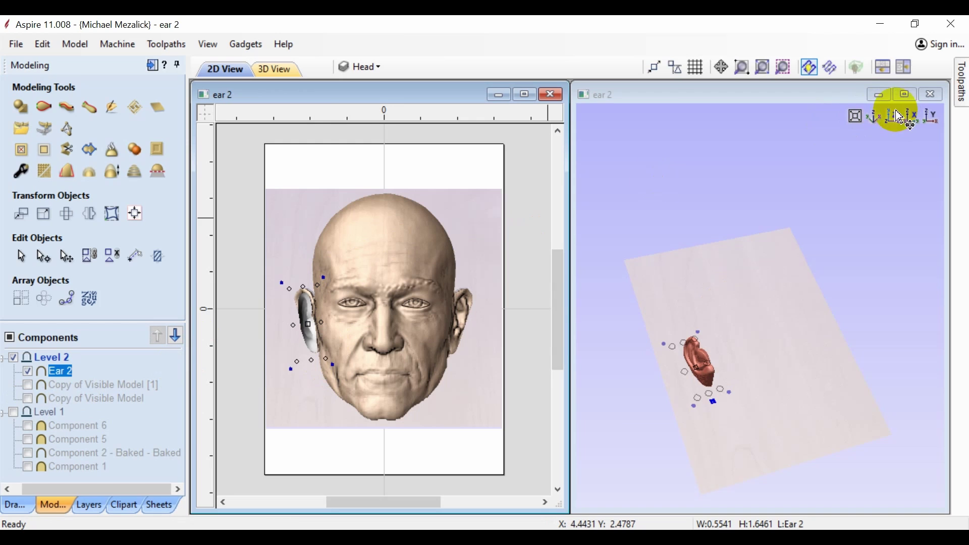
{"action": "left_click", "coordinate": [895, 120]}
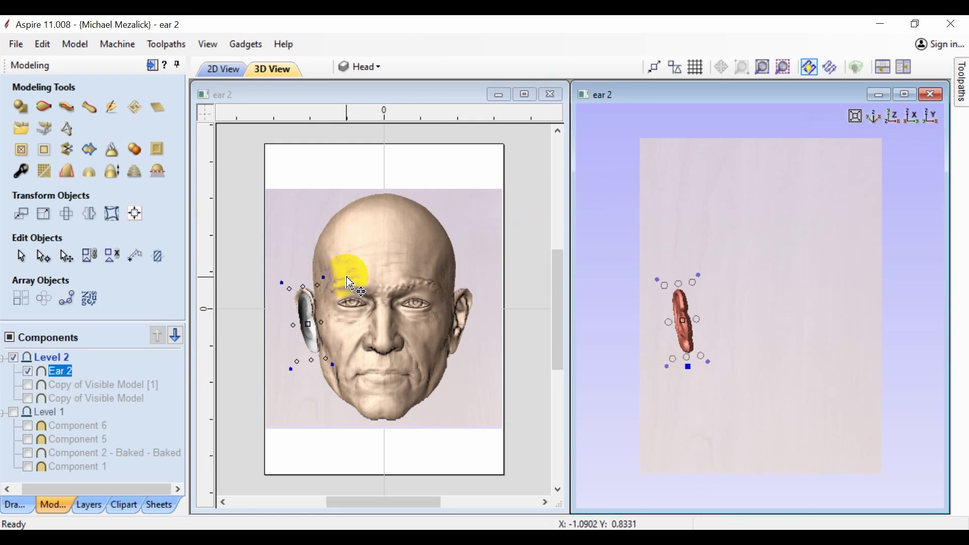
{"action": "left_click_drag", "start_coordinate": [320, 285], "coordinate": [316, 298]}
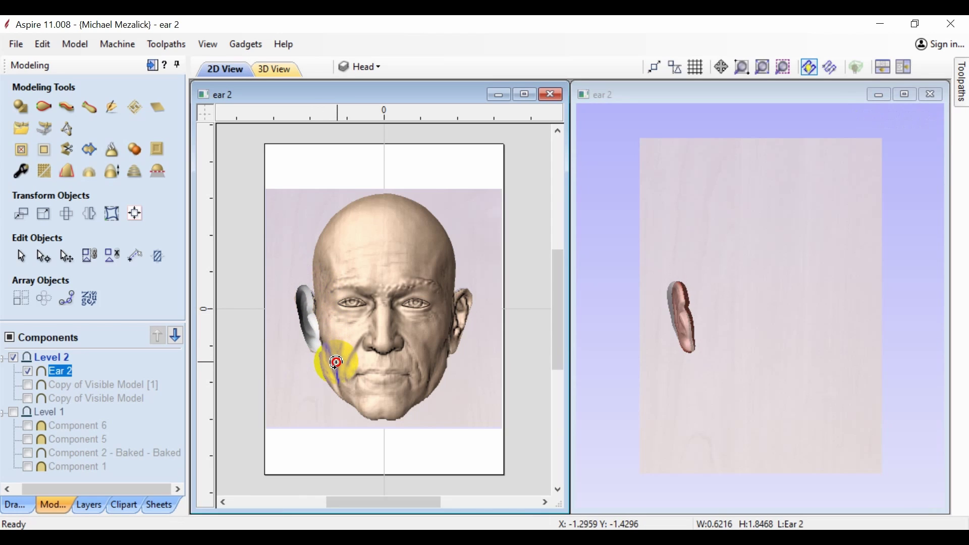
Step: Create a horizontally flipped Ear 2 copy about the job centre, then hide it and show Copy of Visible Model
{"action": "left_click", "coordinate": [89, 217]}
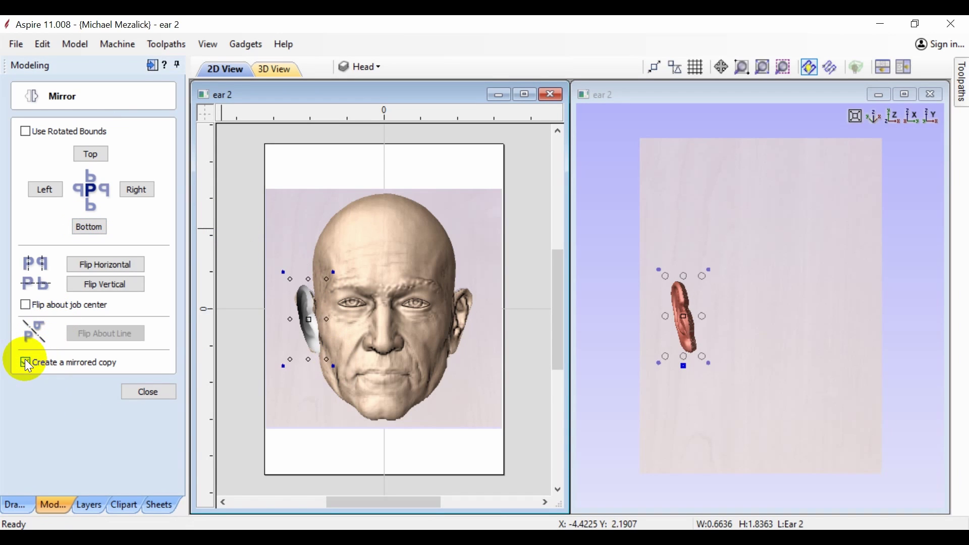
{"action": "left_click", "coordinate": [26, 306]}
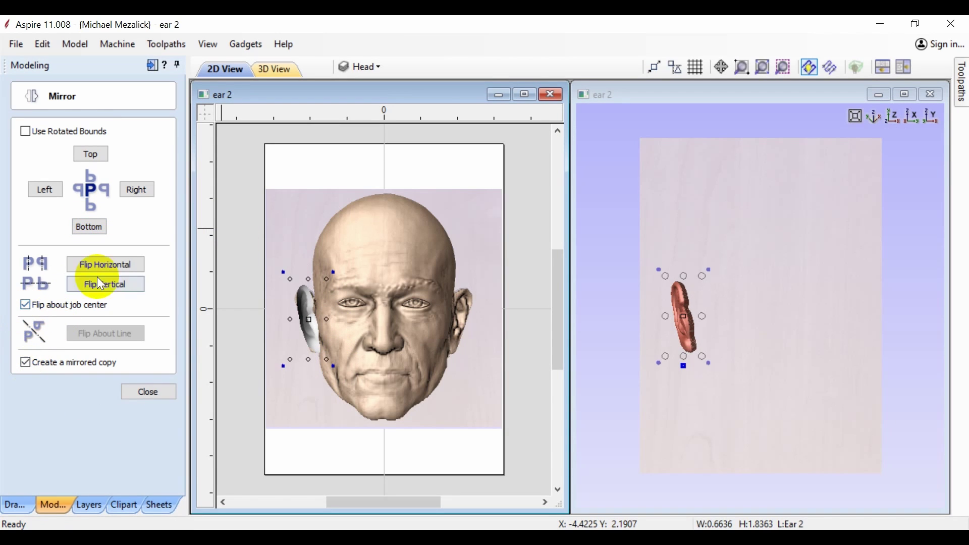
{"action": "left_click", "coordinate": [107, 268]}
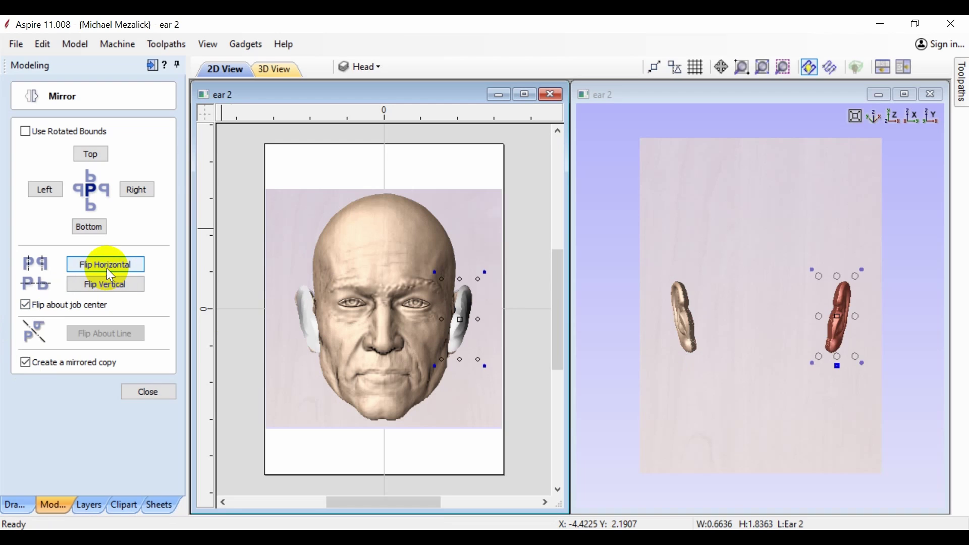
{"action": "left_click", "coordinate": [244, 381]}
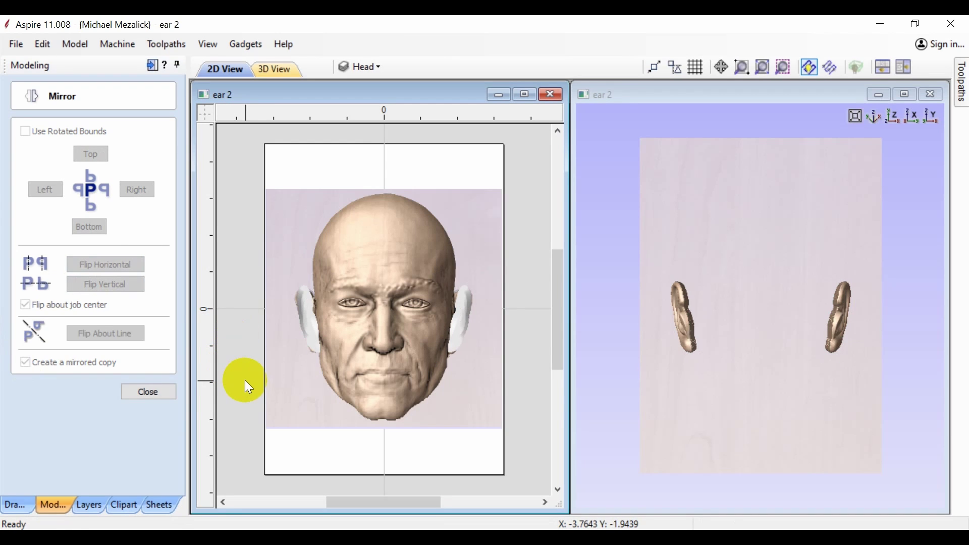
{"action": "left_click", "coordinate": [163, 393]}
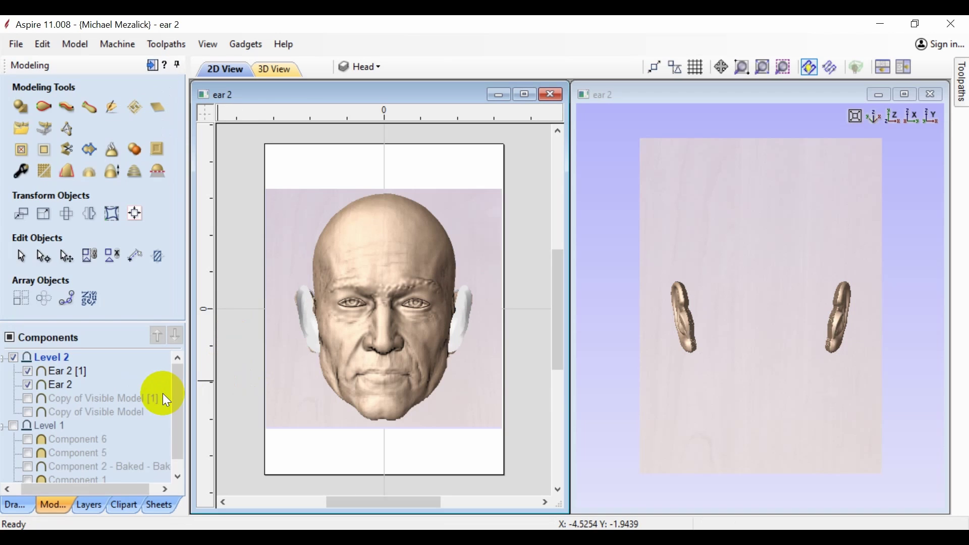
{"action": "left_click", "coordinate": [29, 414]}
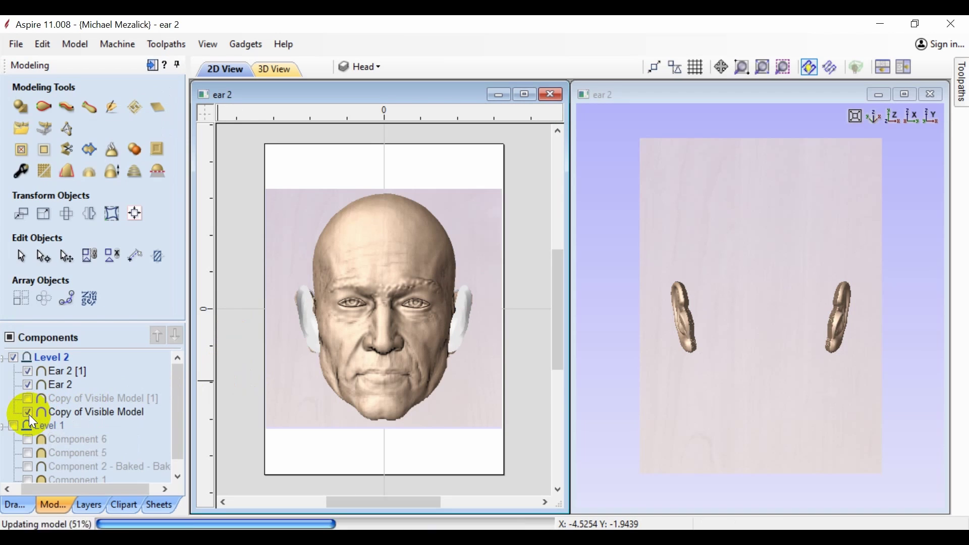
{"action": "left_click", "coordinate": [27, 374]}
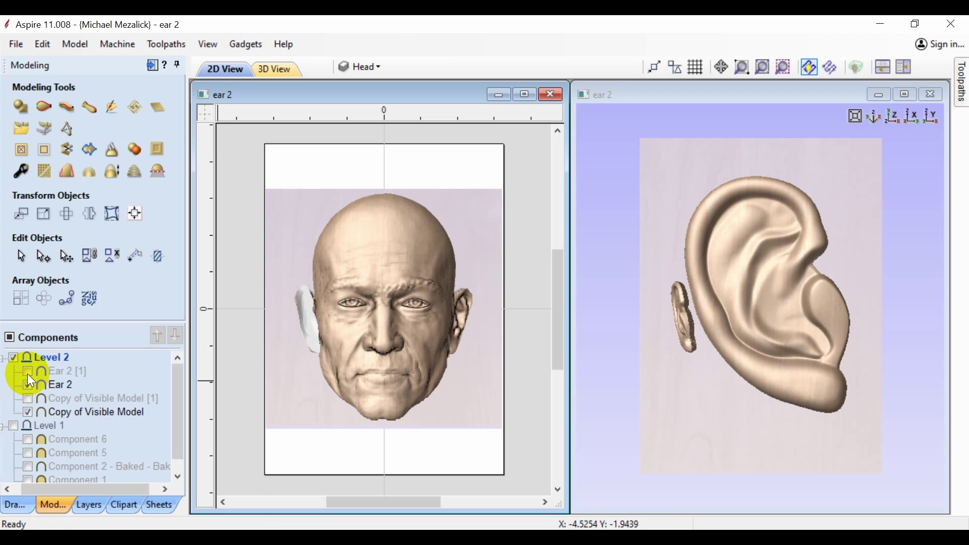